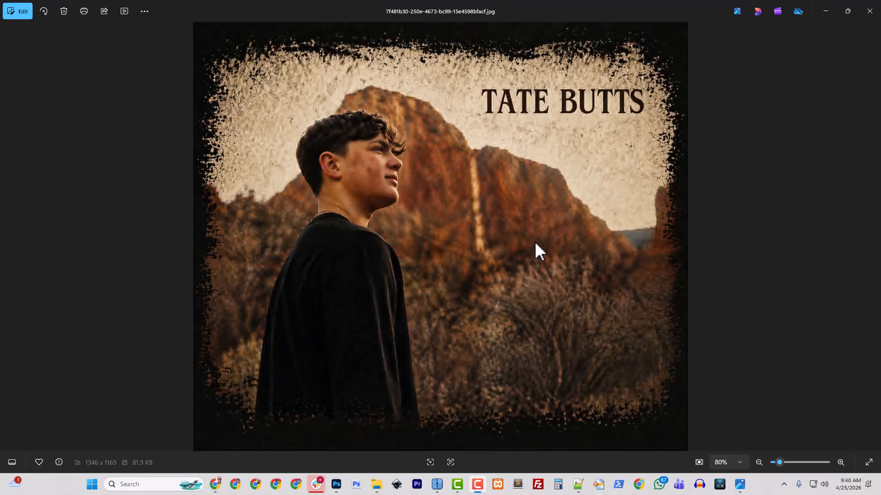
scroll(431, 257, up, 4)
drag(368, 163, 409, 299)
scroll(390, 281, up, 4)
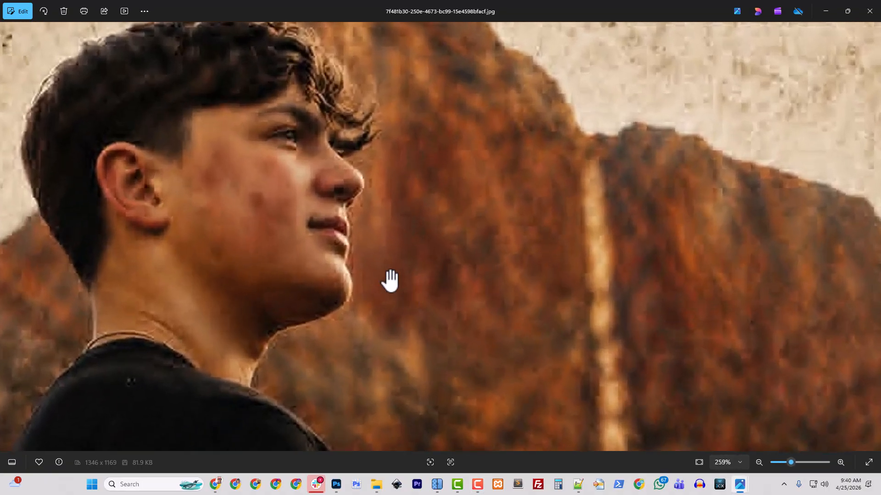
drag(407, 242, 464, 327)
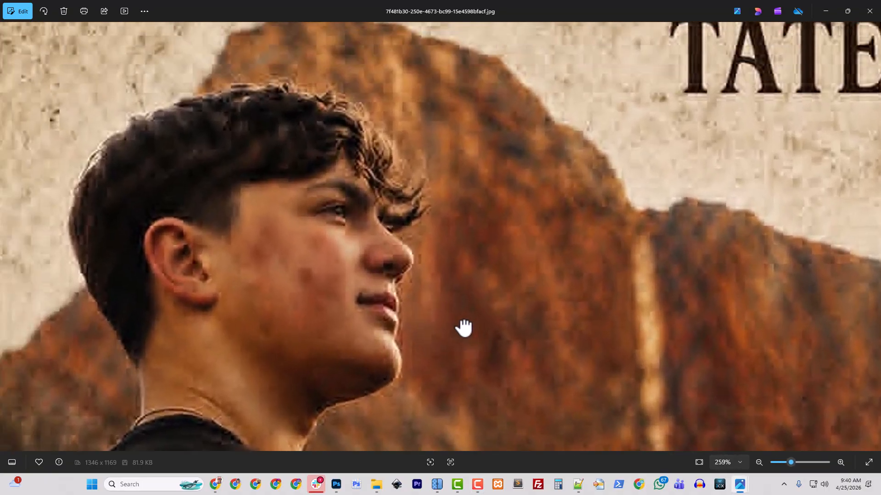
drag(243, 59, 289, 195)
scroll(289, 194, up, 5)
drag(315, 222, 334, 113)
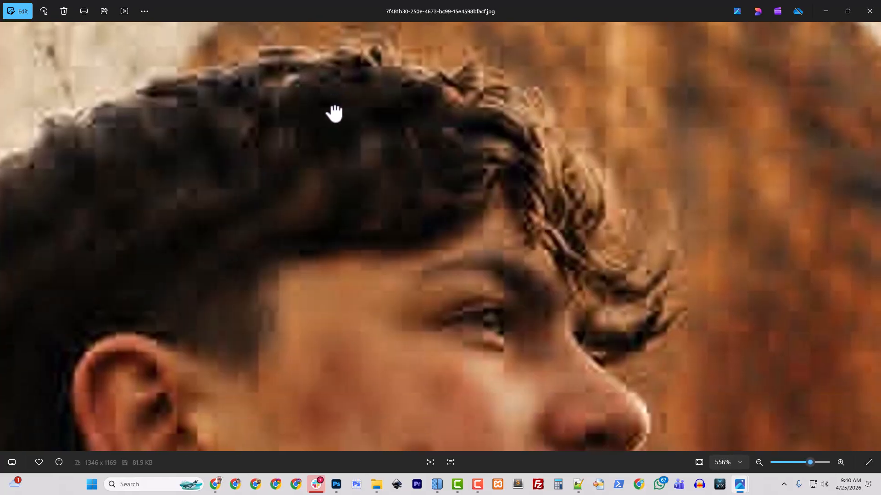
scroll(342, 277, down, 6)
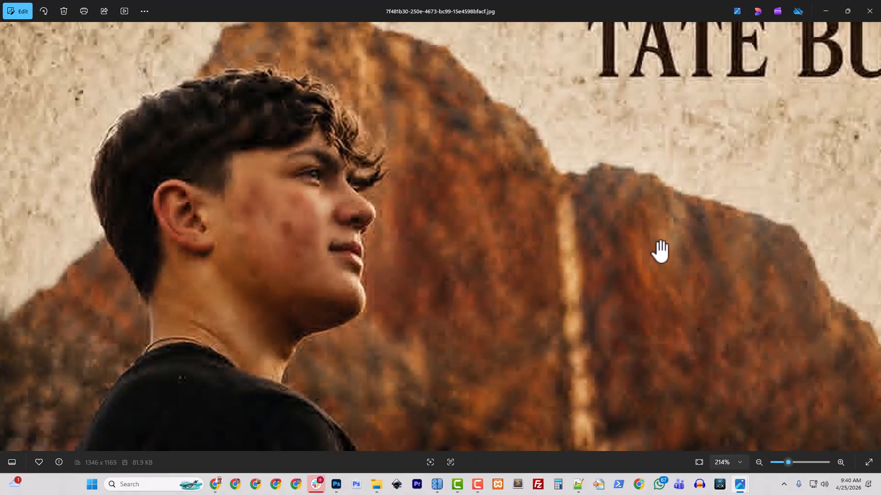
drag(594, 194, 361, 235)
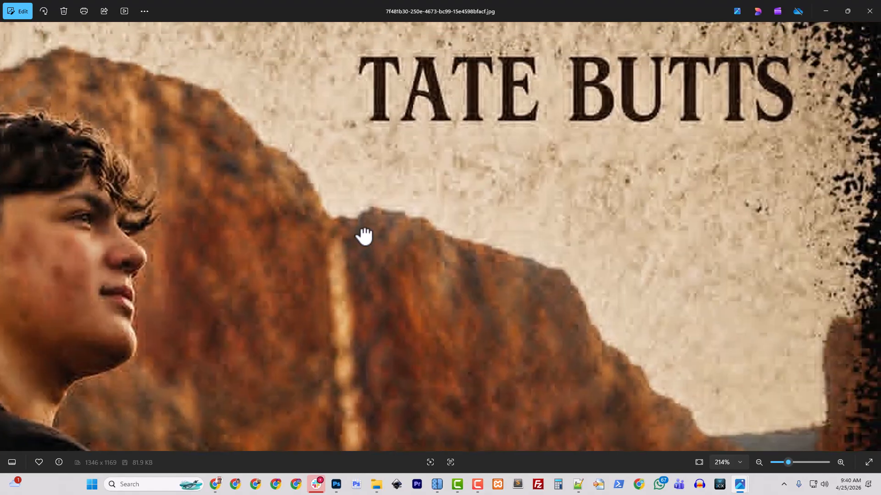
drag(496, 173, 463, 252)
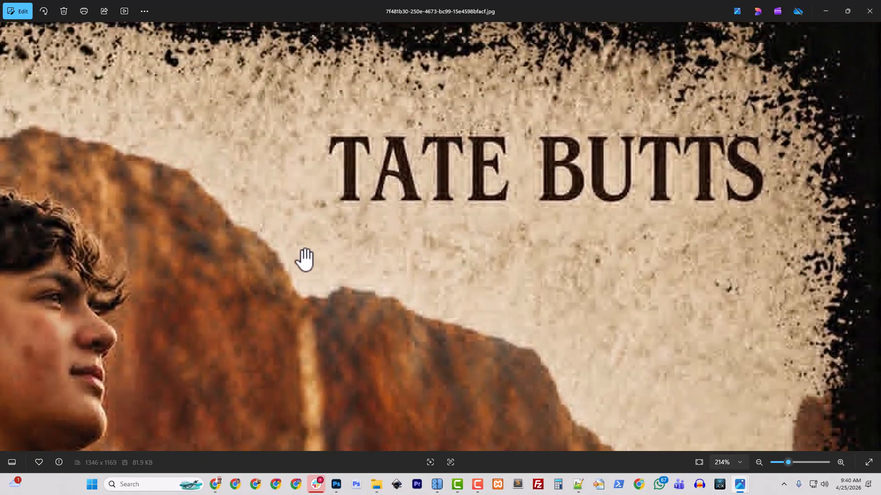
scroll(252, 281, up, 3)
drag(251, 281, 455, 177)
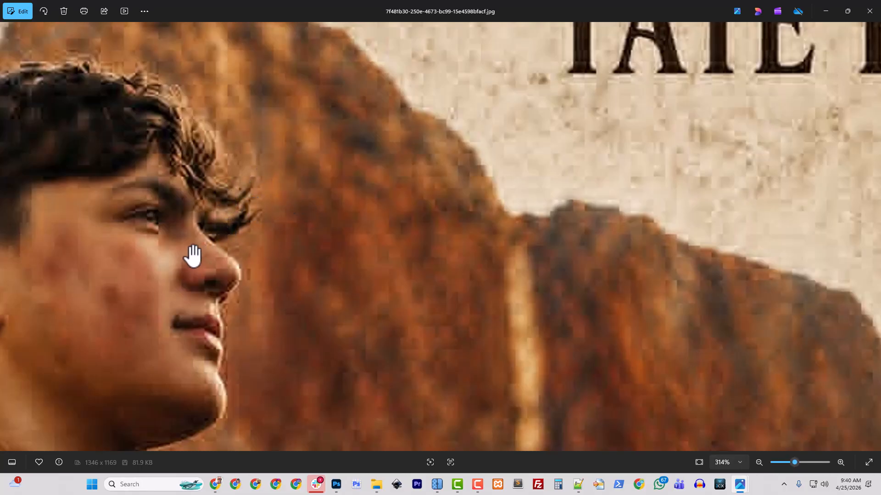
scroll(195, 255, down, 2)
scroll(174, 246, up, 5)
drag(175, 240, 342, 222)
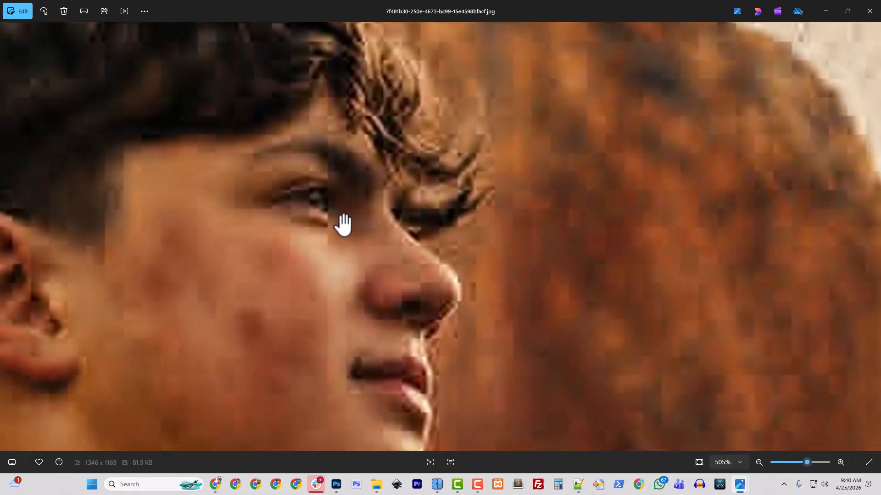
scroll(347, 200, down, 10)
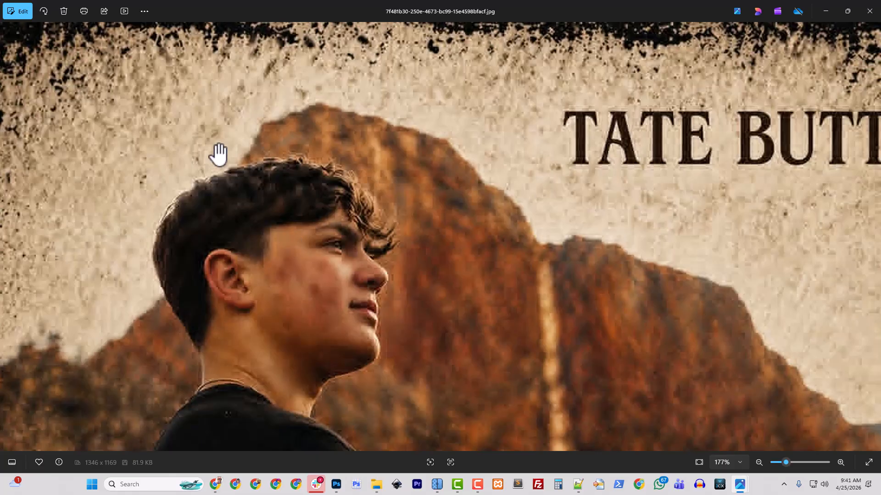
drag(261, 151, 335, 174)
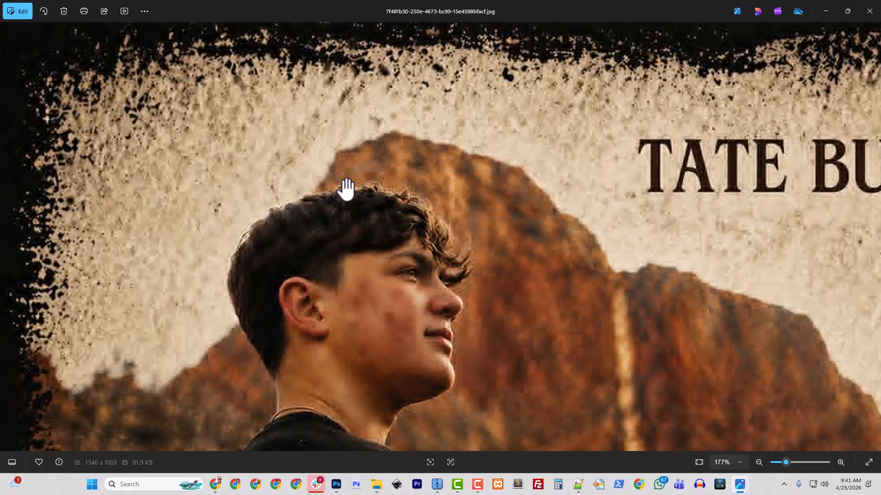
drag(349, 311, 346, 191)
drag(383, 315, 333, 192)
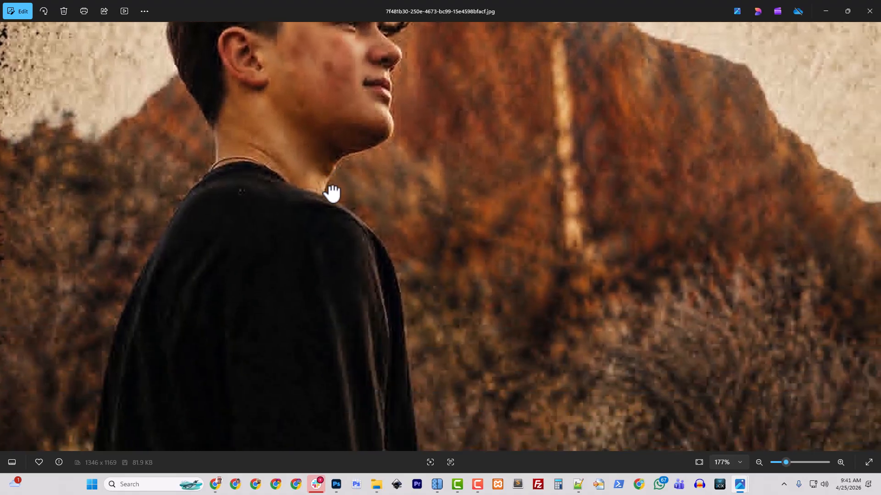
scroll(228, 281, down, 3)
scroll(307, 169, up, 6)
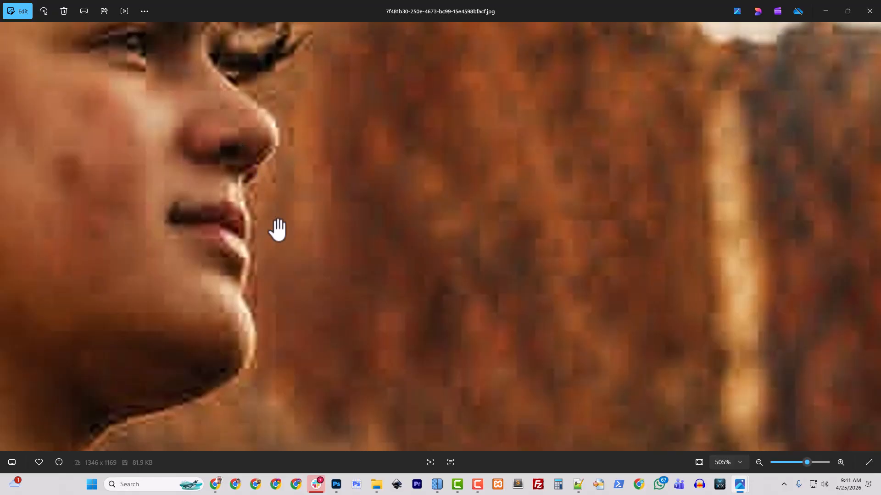
scroll(278, 229, down, 4)
scroll(234, 236, up, 6)
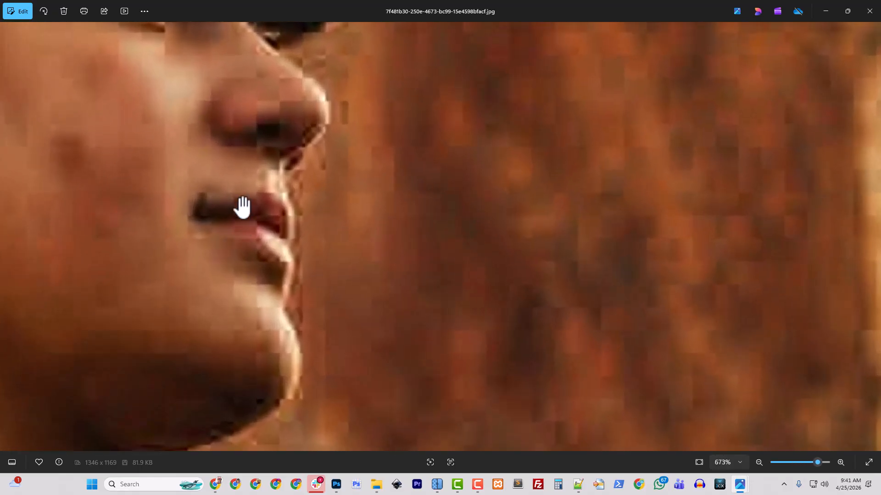
scroll(243, 208, down, 2)
scroll(249, 335, down, 3)
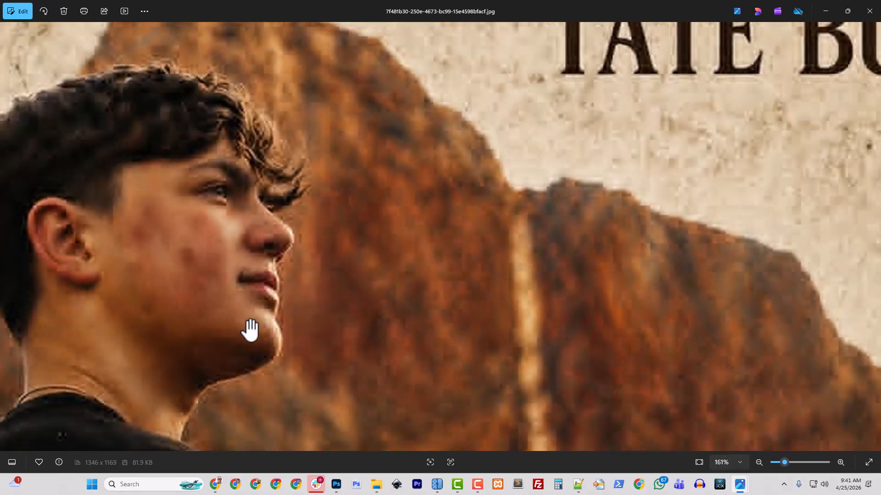
scroll(250, 330, down, 2)
scroll(207, 328, down, 1)
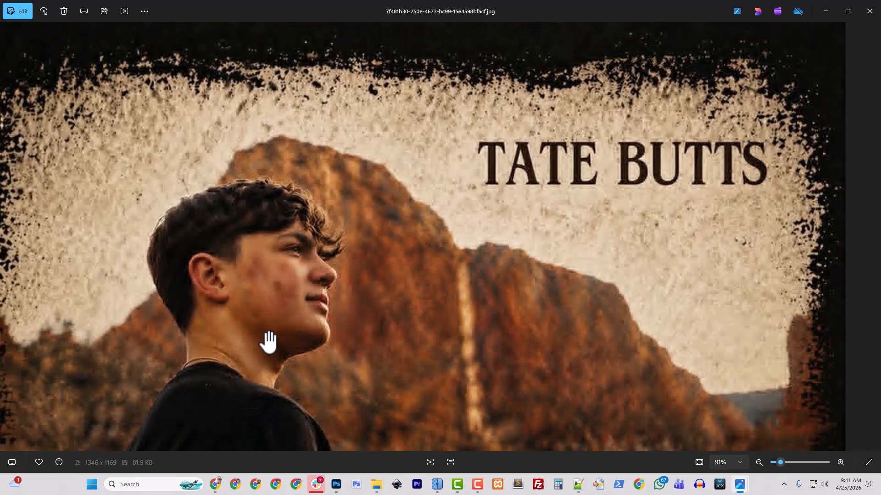
scroll(269, 342, down, 1)
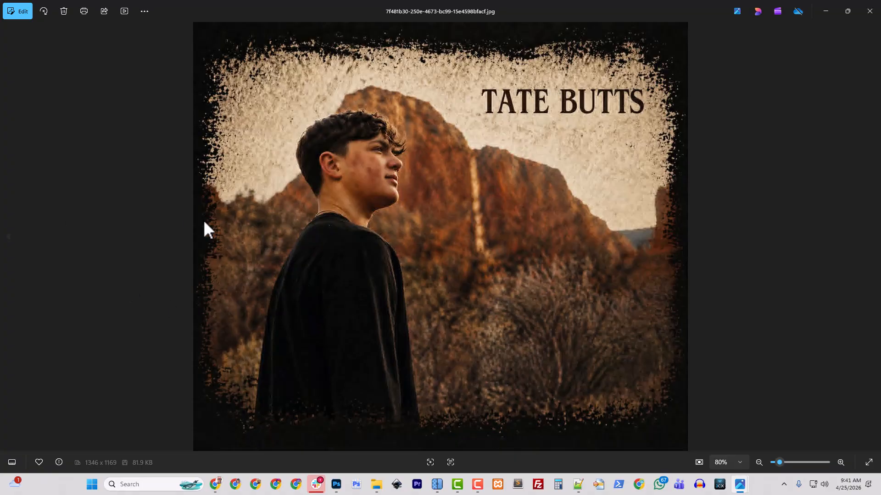
click(869, 11)
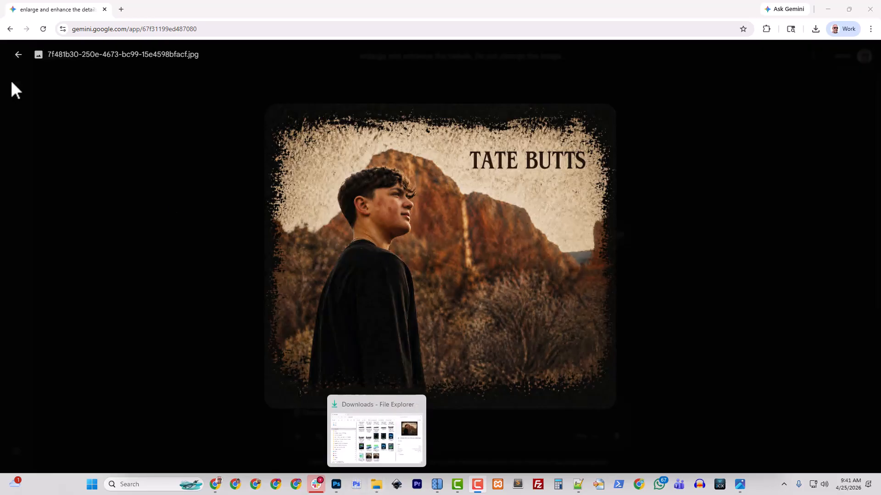
click(20, 55)
scroll(423, 366, down, 3)
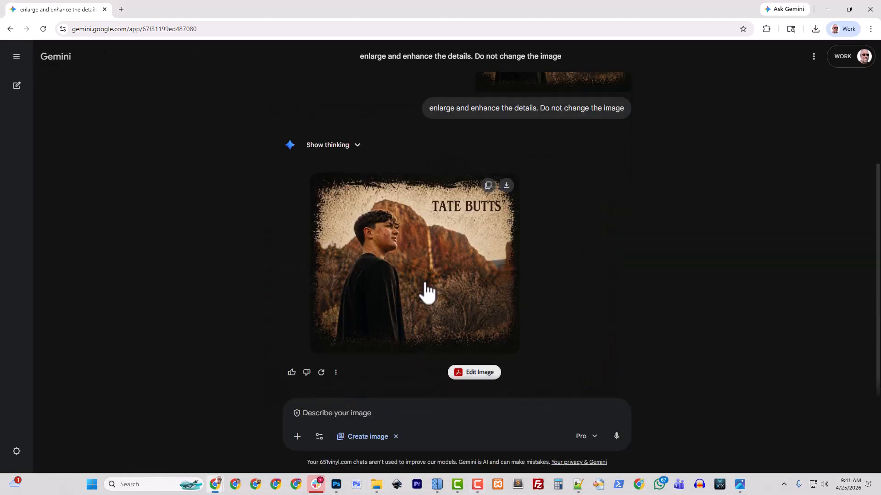
click(429, 294)
click(382, 490)
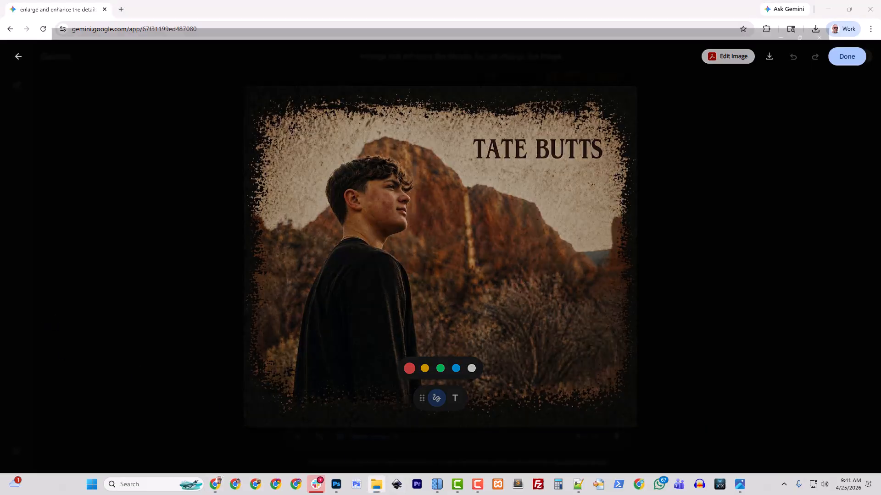
scroll(277, 221, up, 5)
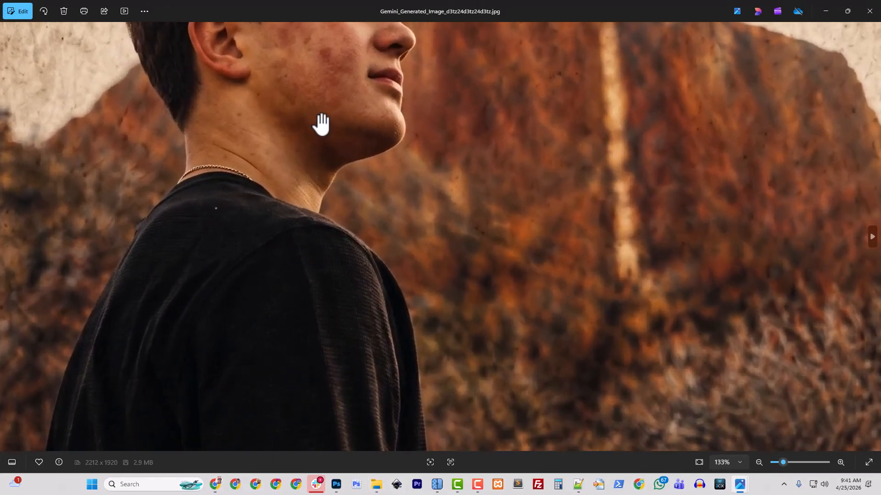
drag(319, 123, 358, 277)
drag(406, 230, 564, 304)
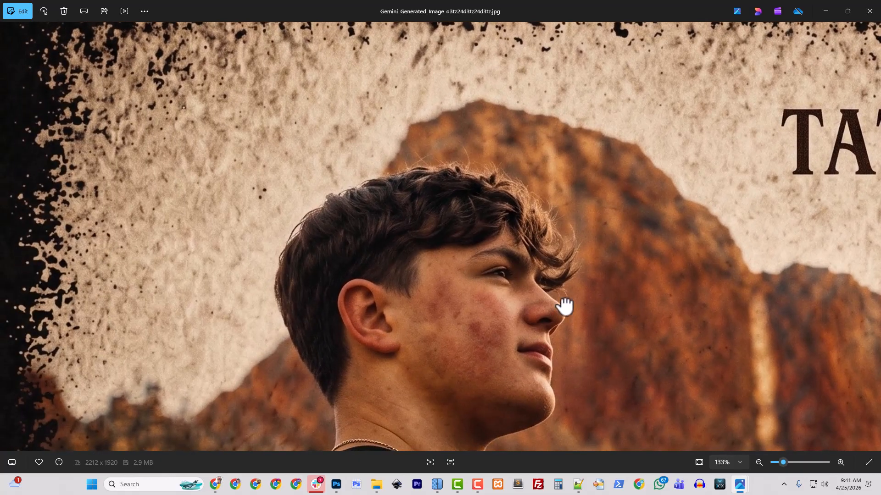
scroll(387, 362, down, 3)
drag(387, 362, 311, 148)
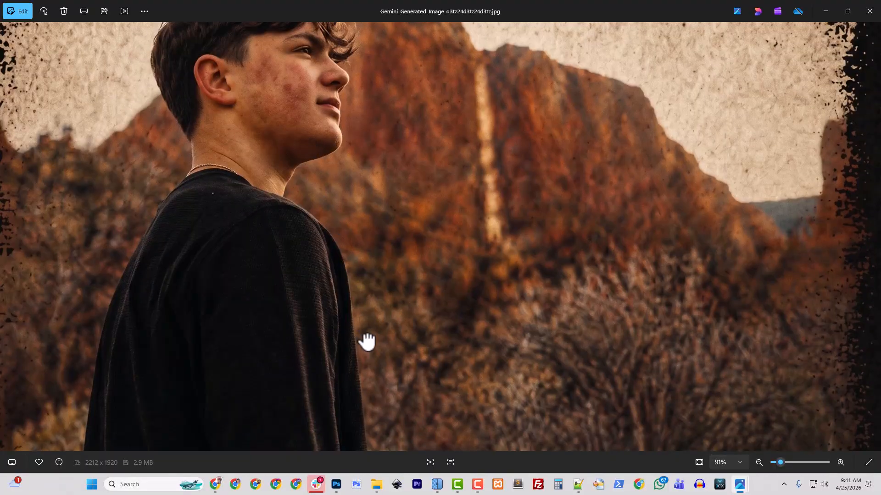
scroll(367, 341, down, 3)
drag(425, 356, 284, 249)
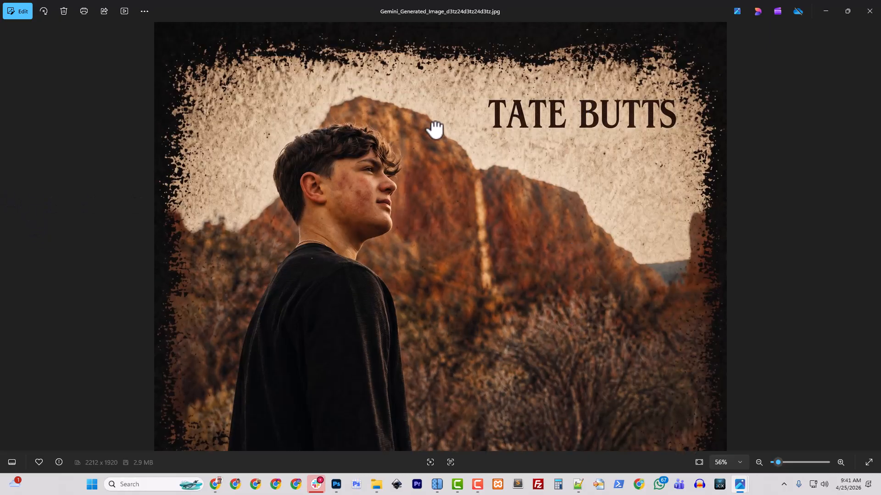
scroll(354, 231, up, 5)
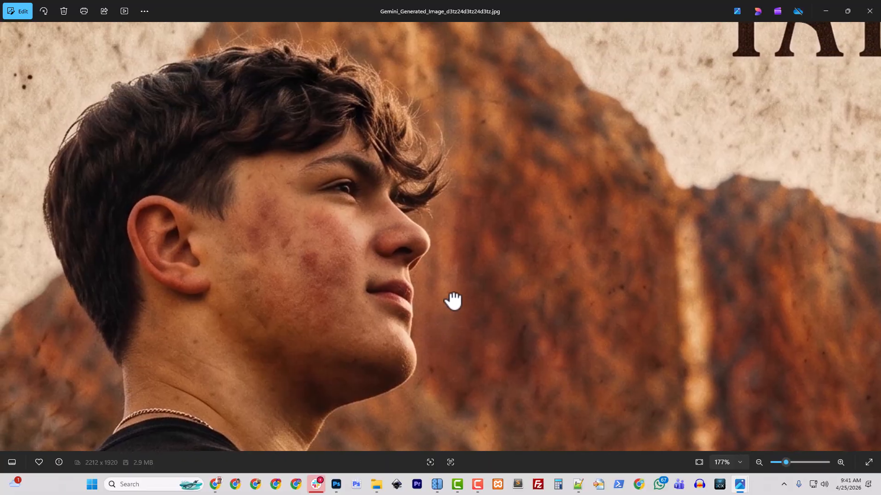
drag(453, 302, 358, 209)
scroll(339, 193, down, 3)
scroll(481, 256, down, 2)
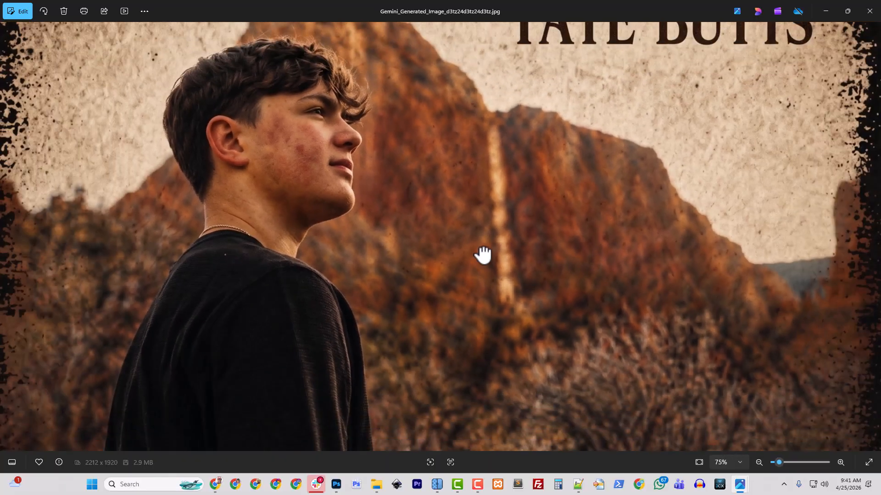
drag(534, 275, 621, 150)
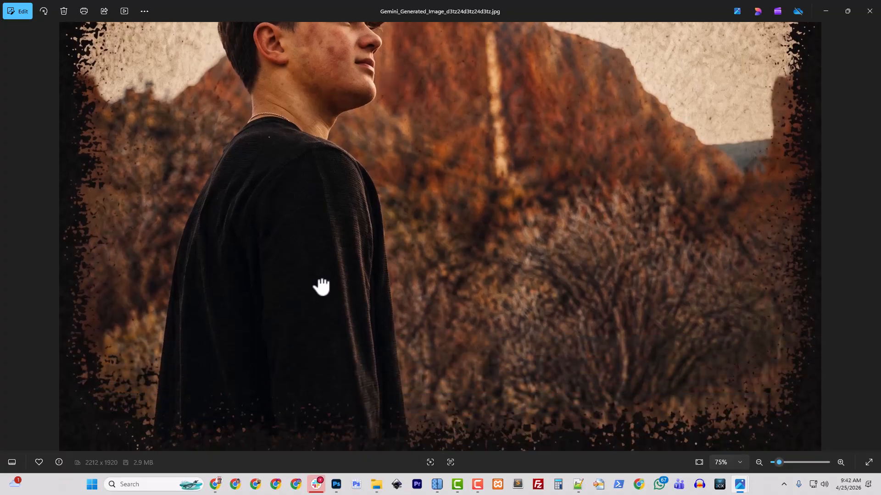
drag(448, 197, 344, 182)
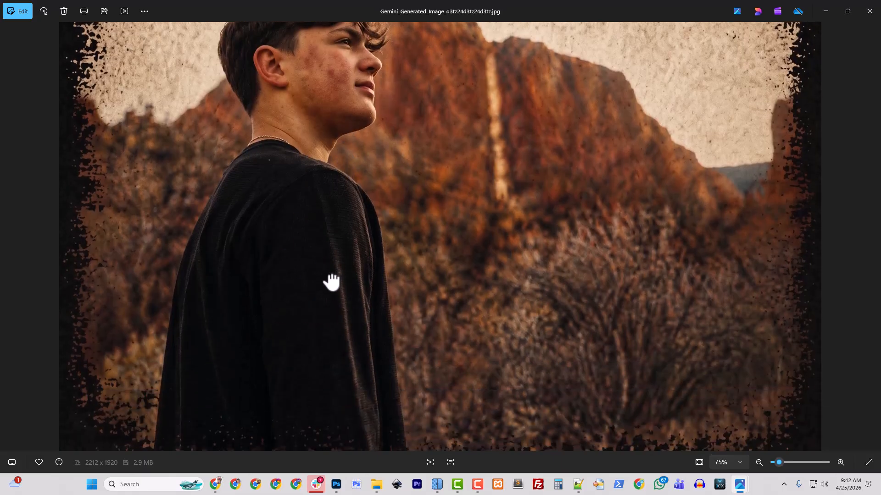
scroll(332, 282, down, 3)
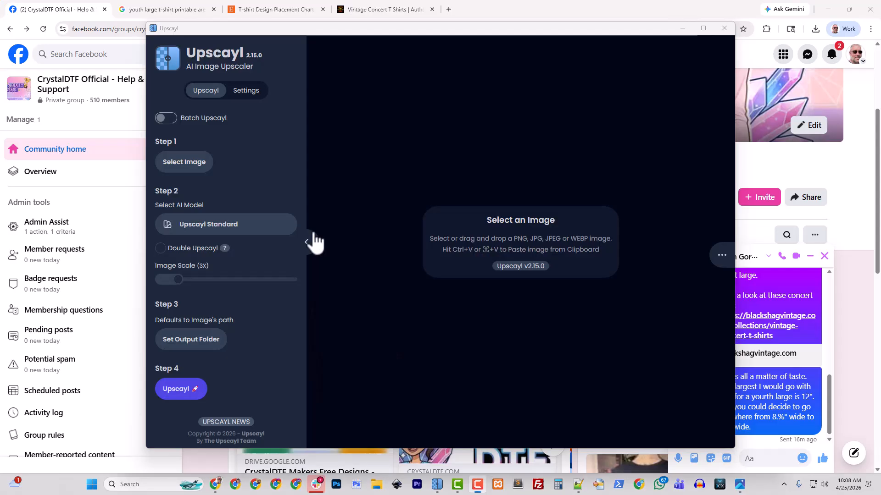
Load the Gemini_Generated_Image JPG for a 2212x1920 to 6636x5760 upscale, then close Upscayl
click(182, 163)
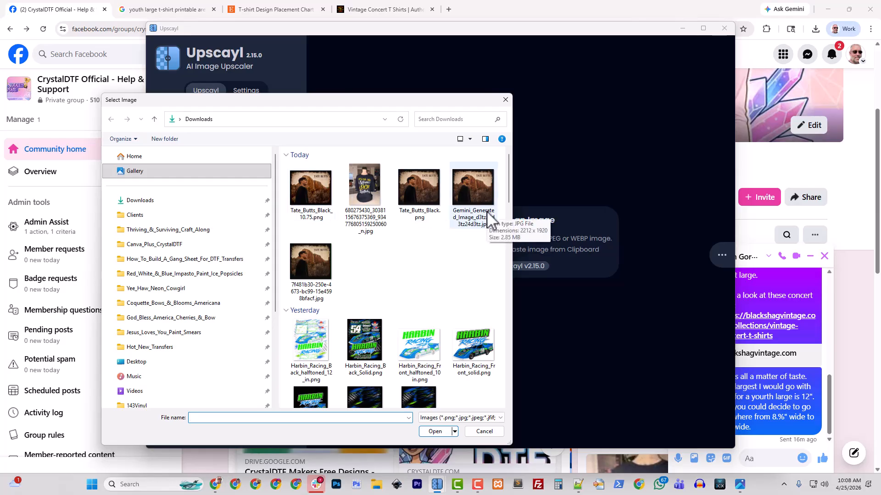
click(473, 195)
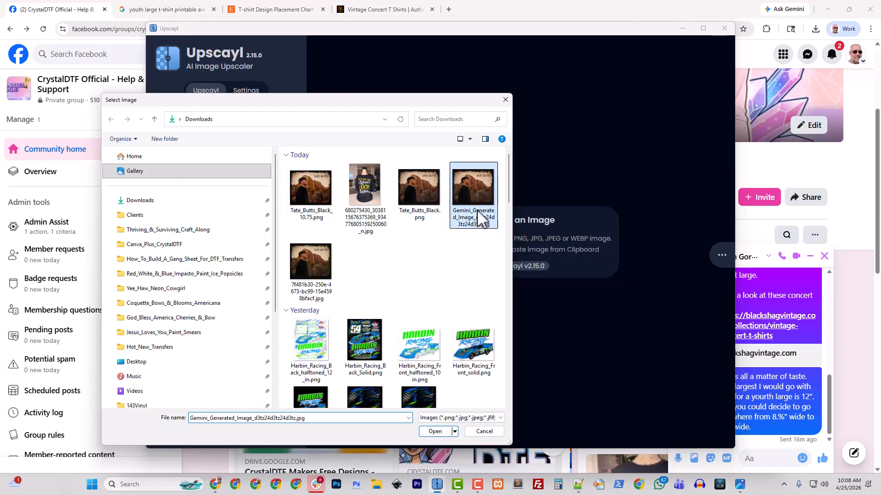
click(435, 431)
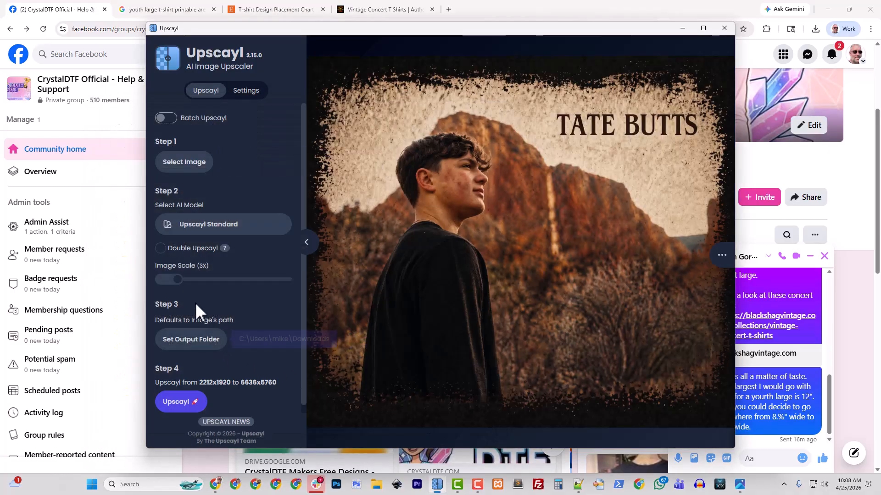
click(725, 29)
click(376, 485)
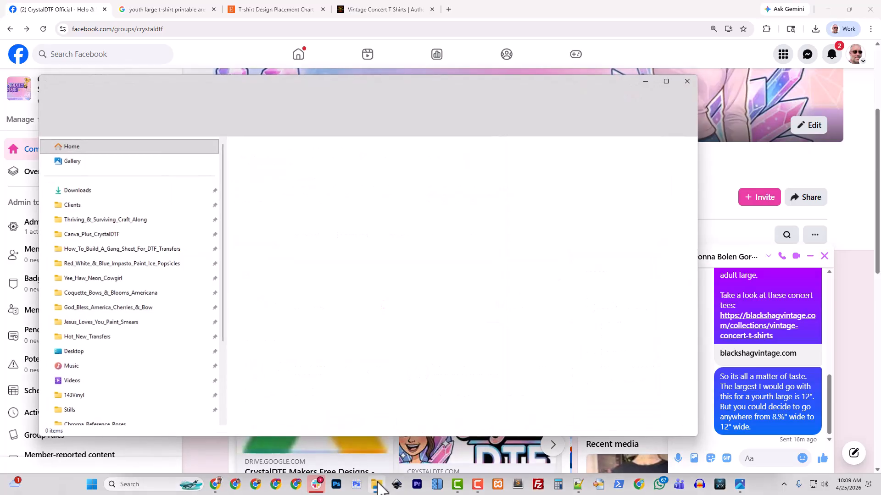
click(78, 190)
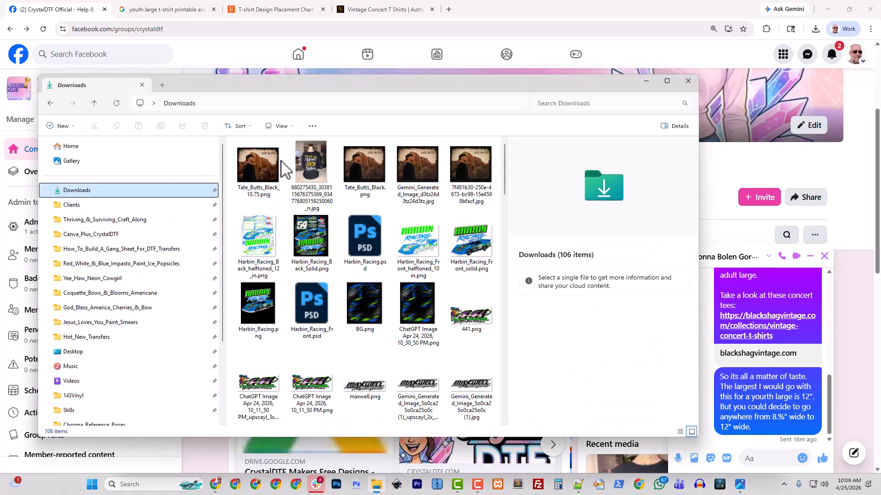
click(371, 169)
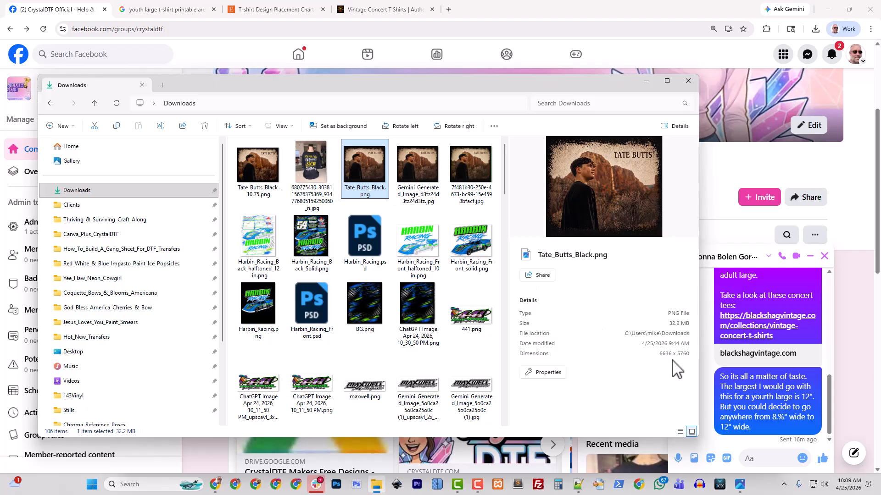
right_click(352, 177)
mouse_move(387, 92)
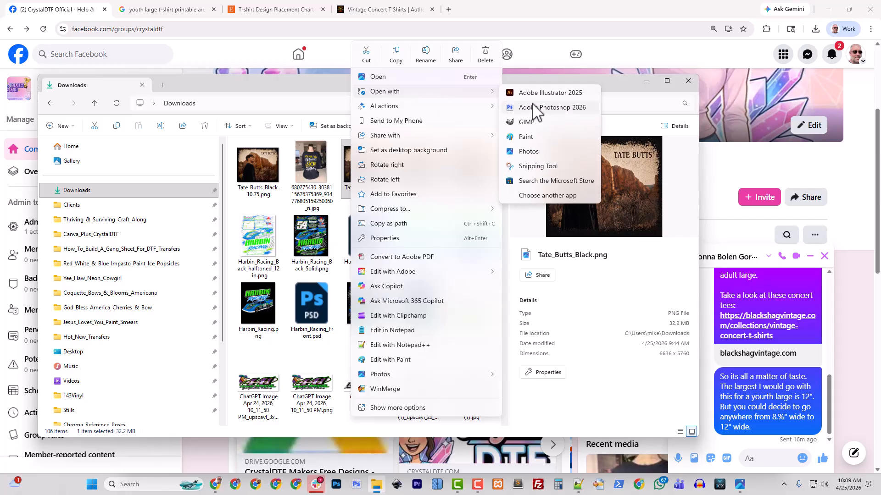
click(531, 112)
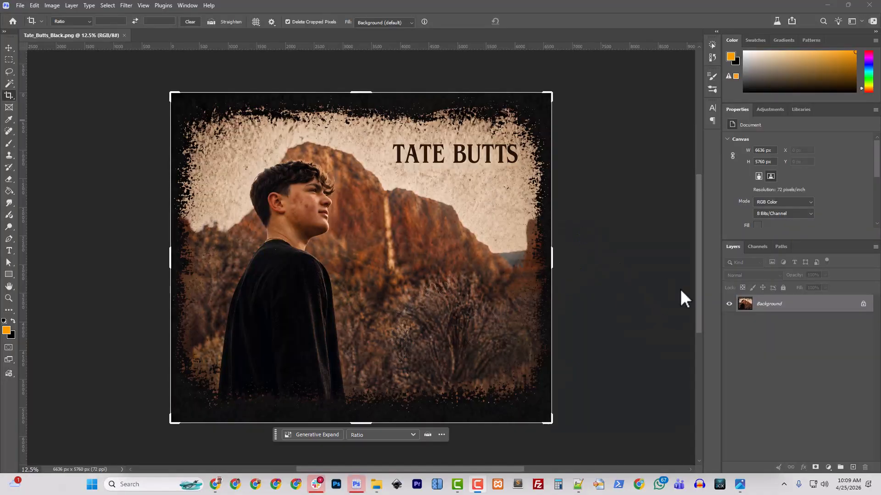
Add a Levels 1 adjustment layer above the Background with its black input at 20
click(56, 6)
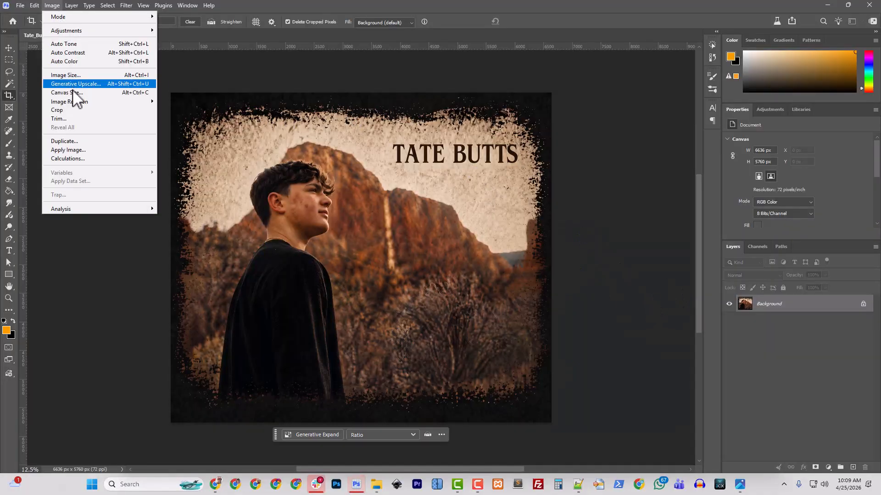
mouse_move(77, 4)
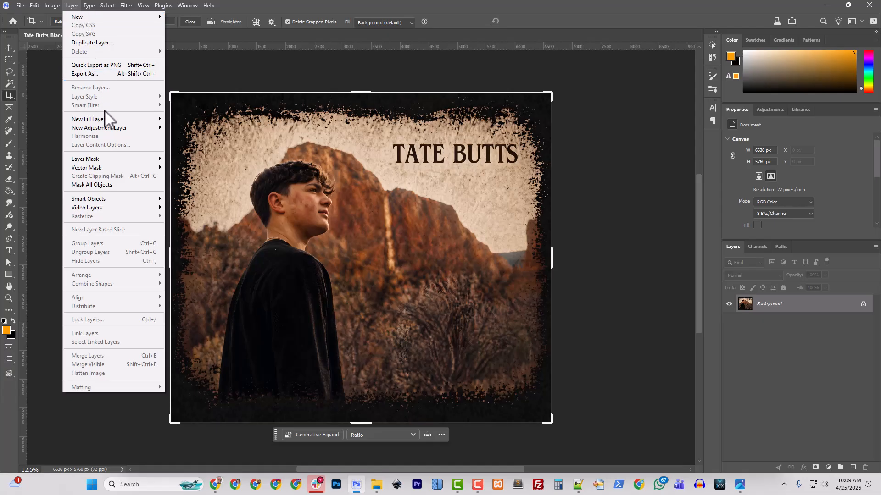
mouse_move(108, 125)
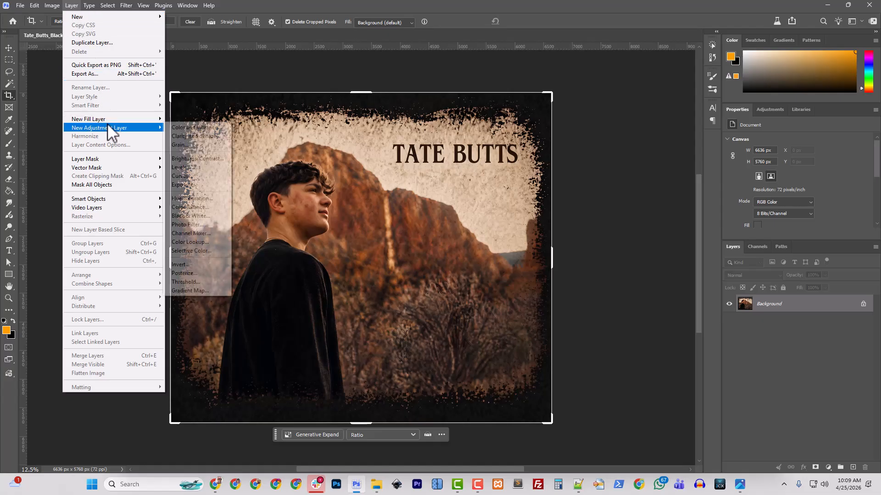
click(209, 170)
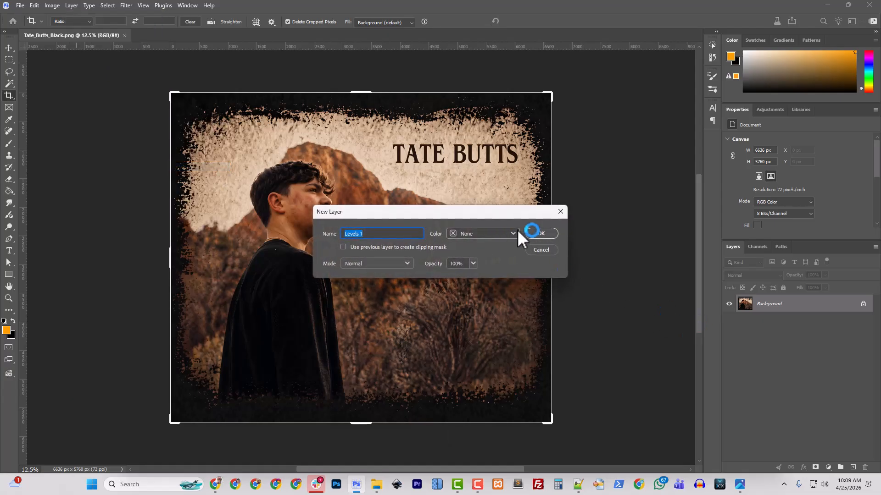
click(536, 234)
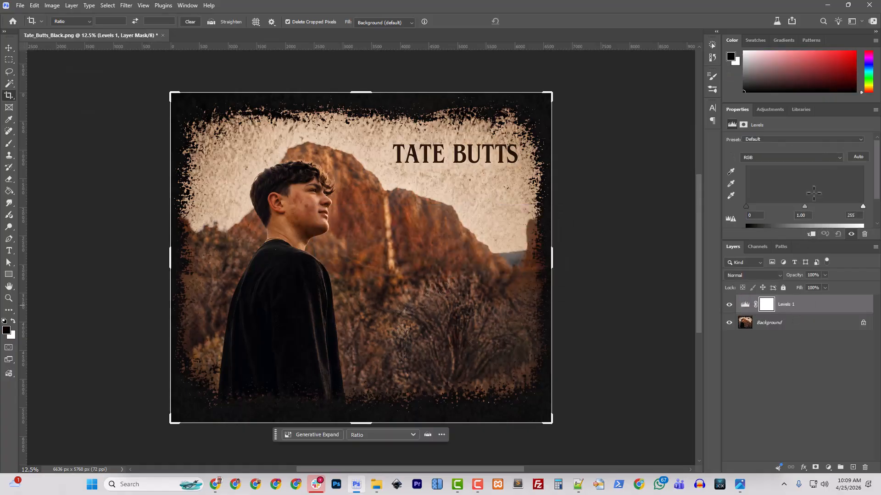
scroll(786, 214, down, 1)
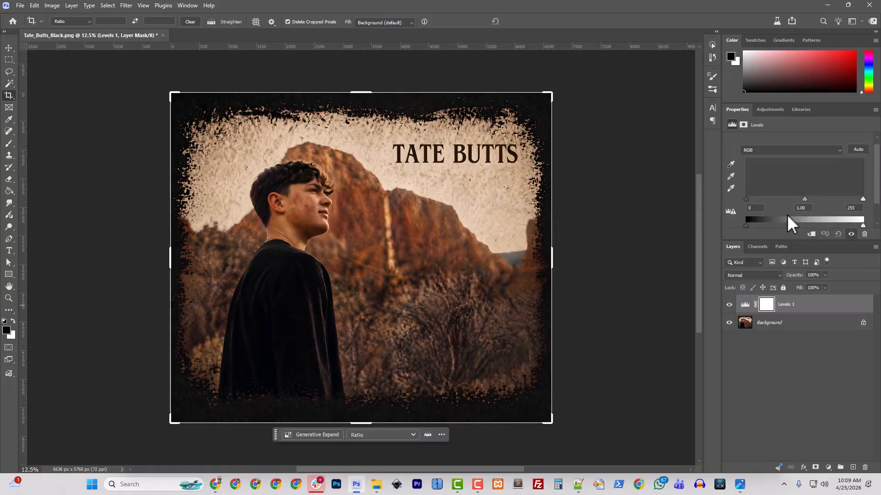
click(772, 324)
click(781, 311)
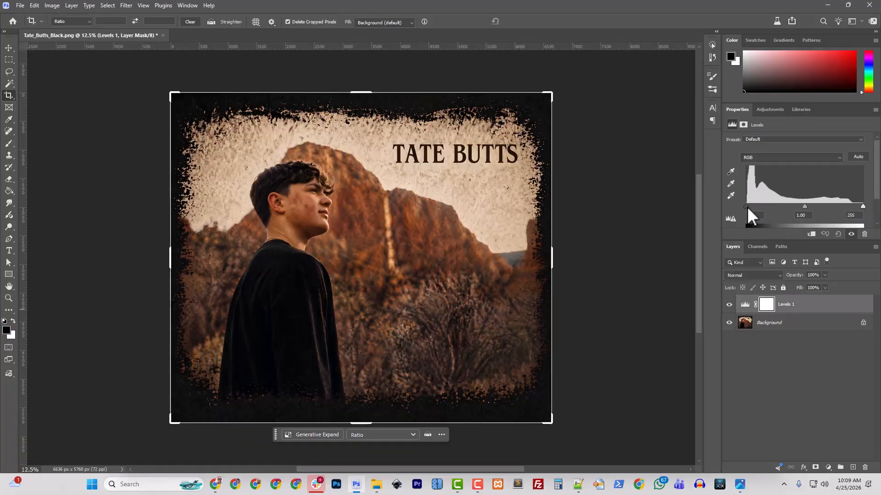
drag(747, 206, 752, 206)
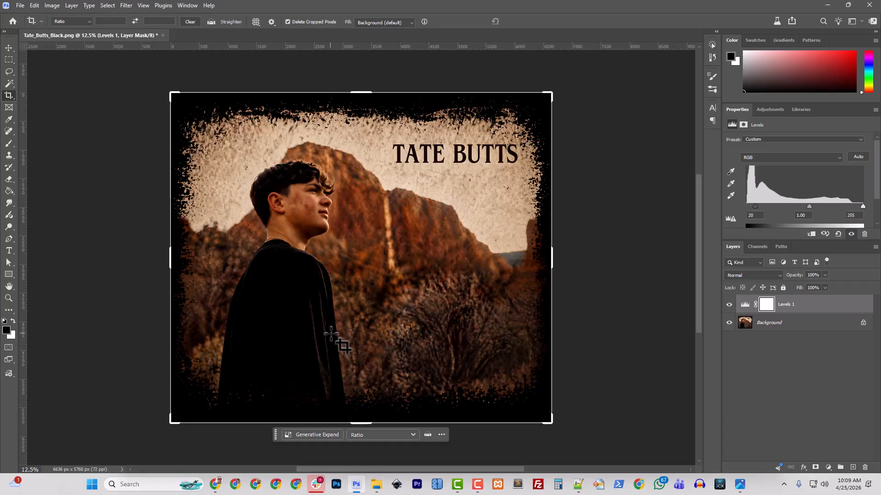
Trace around the boy's black shirt with the Magnetic Lasso into a closed selection
scroll(474, 327, down, 2)
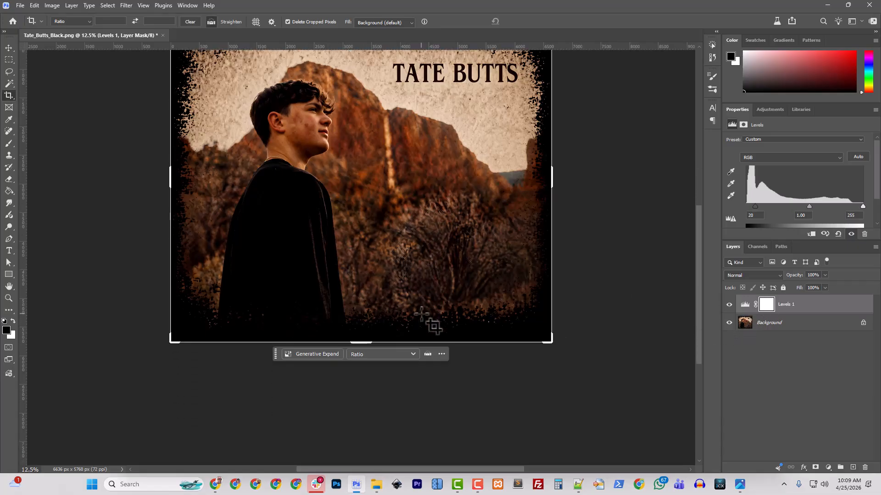
scroll(427, 318, up, 2)
scroll(294, 322, up, 2)
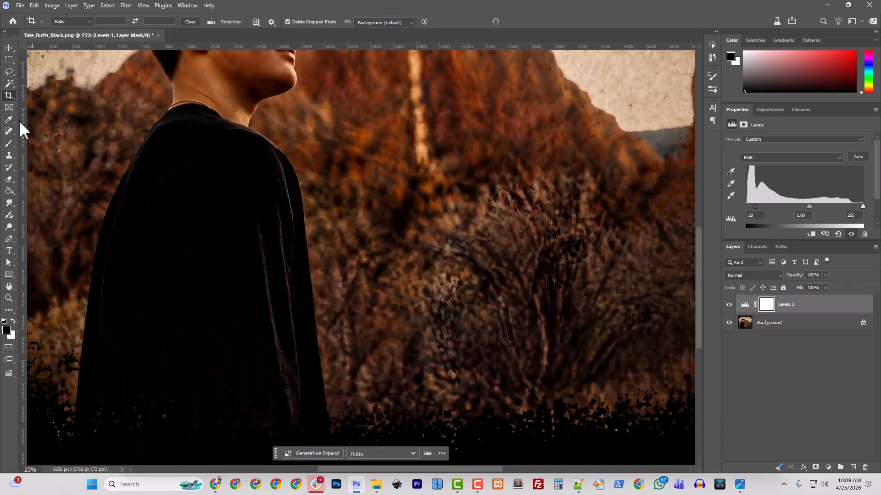
right_click(9, 72)
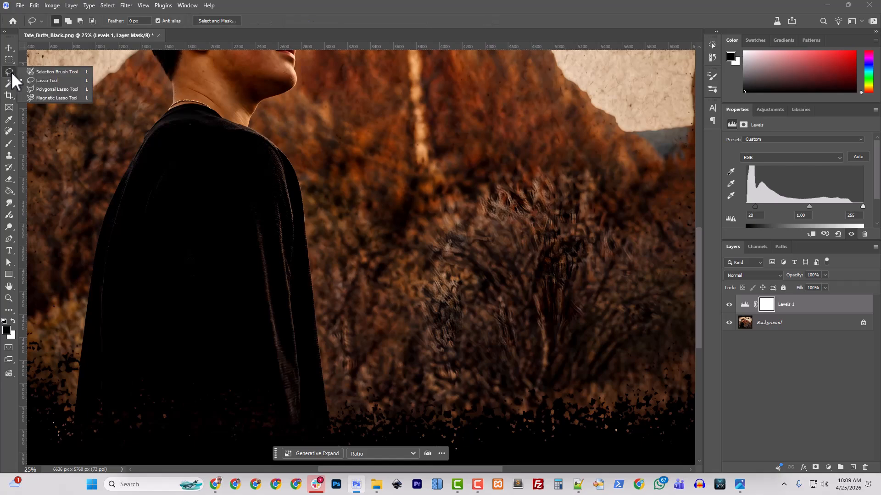
click(52, 102)
click(76, 401)
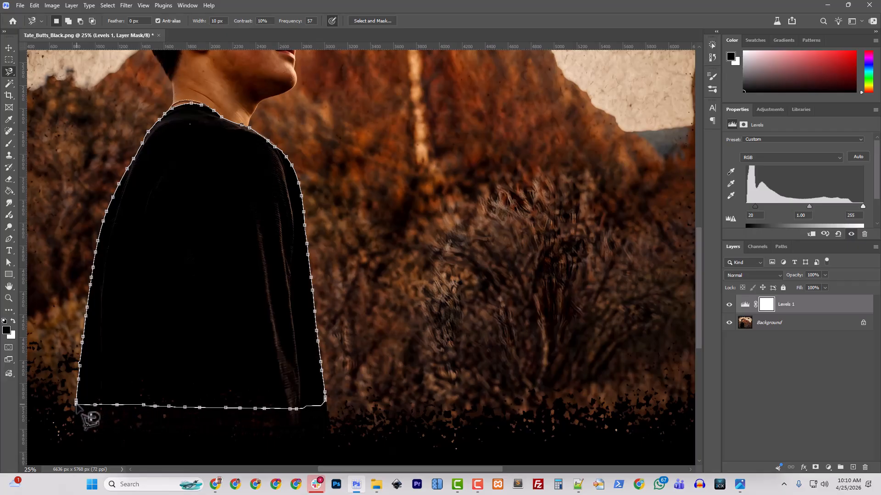
click(76, 404)
scroll(263, 331, up, 5)
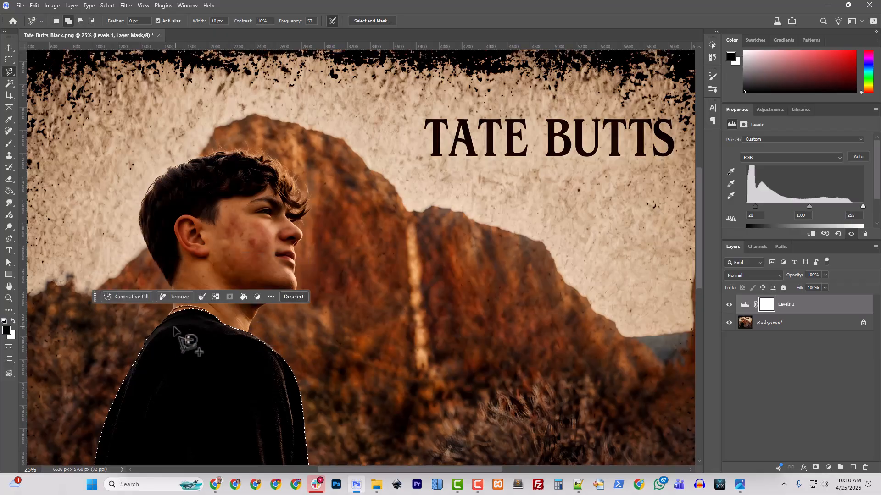
Add the boy's neck and head, along the top of the hair, to the selection
drag(94, 299, 461, 281)
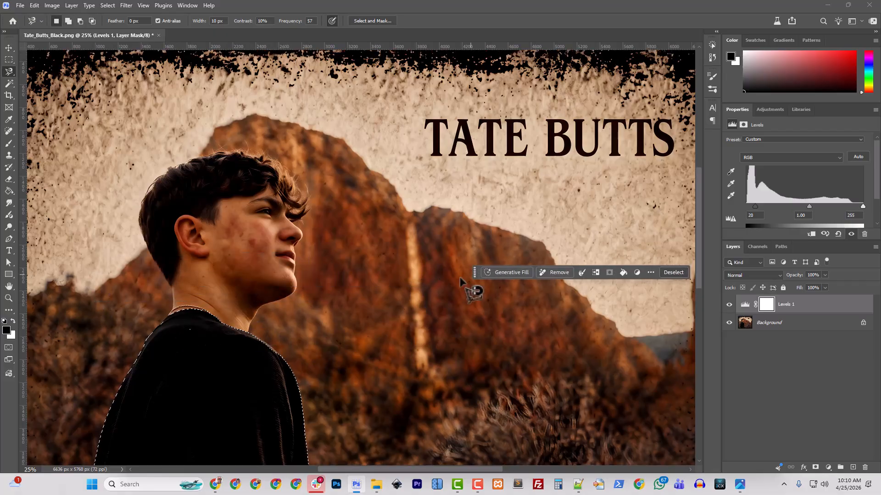
key(shift)
shift+click(169, 316)
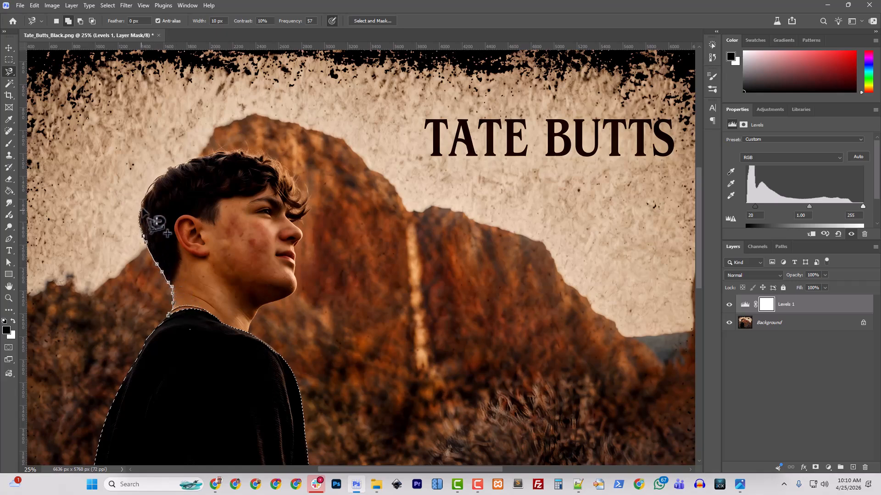
mouse_move(178, 166)
mouse_down()
mouse_move(207, 153)
mouse_move(272, 160)
mouse_move(308, 213)
mouse_move(294, 226)
mouse_move(304, 234)
mouse_move(297, 293)
mouse_move(252, 313)
mouse_move(241, 354)
mouse_move(179, 344)
mouse_move(168, 320)
mouse_up()
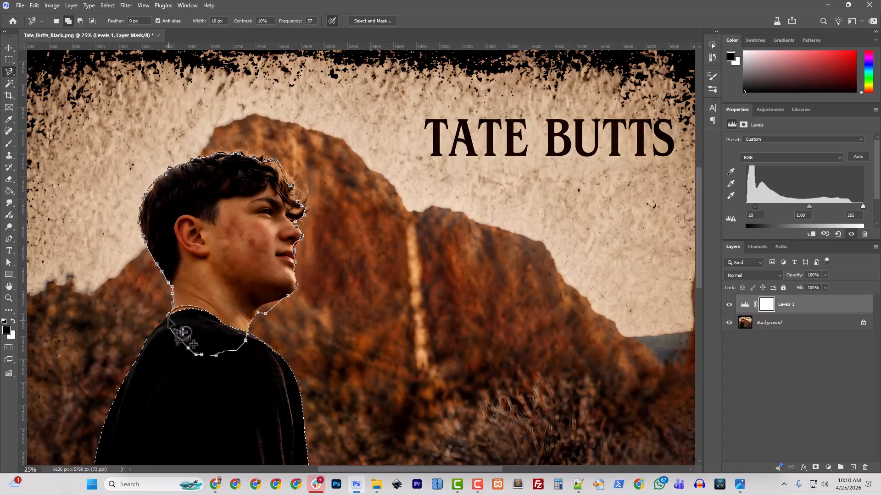
click(169, 317)
scroll(137, 305, up, 3)
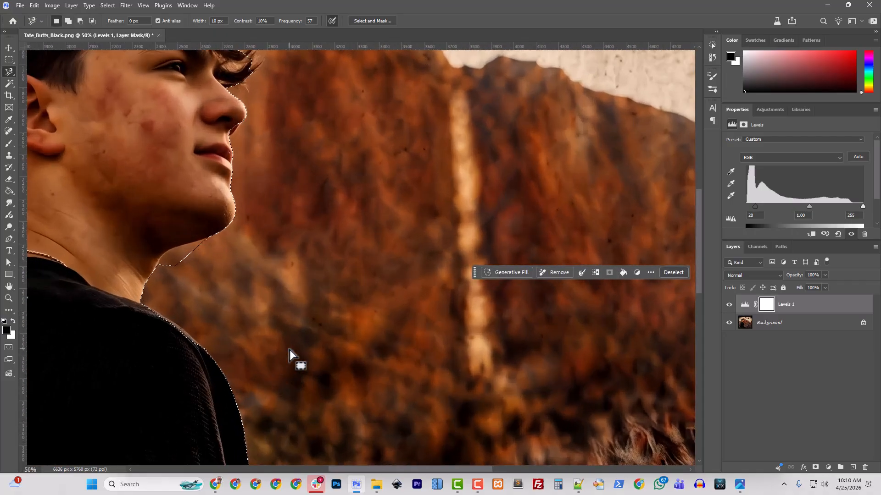
Remove the background area below the chin along the jawline from the selection
click(135, 299)
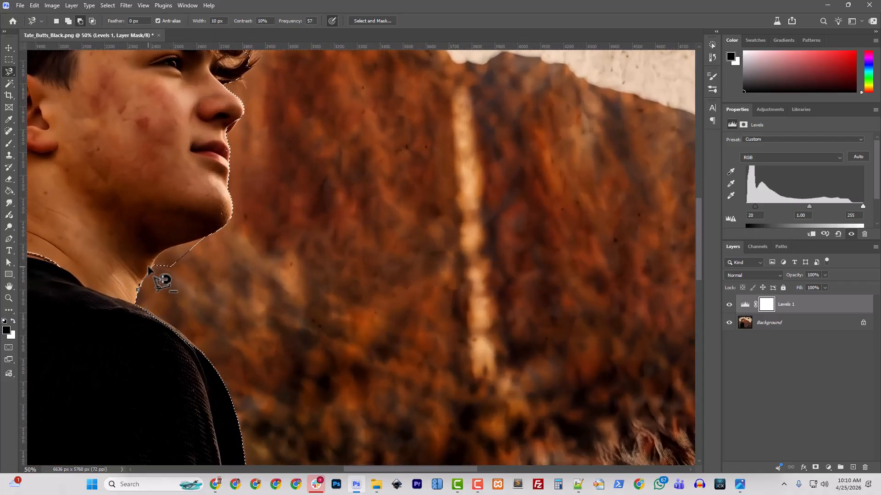
mouse_move(166, 248)
mouse_down()
mouse_move(205, 238)
mouse_move(228, 258)
mouse_move(196, 286)
mouse_move(137, 292)
mouse_up()
click(138, 293)
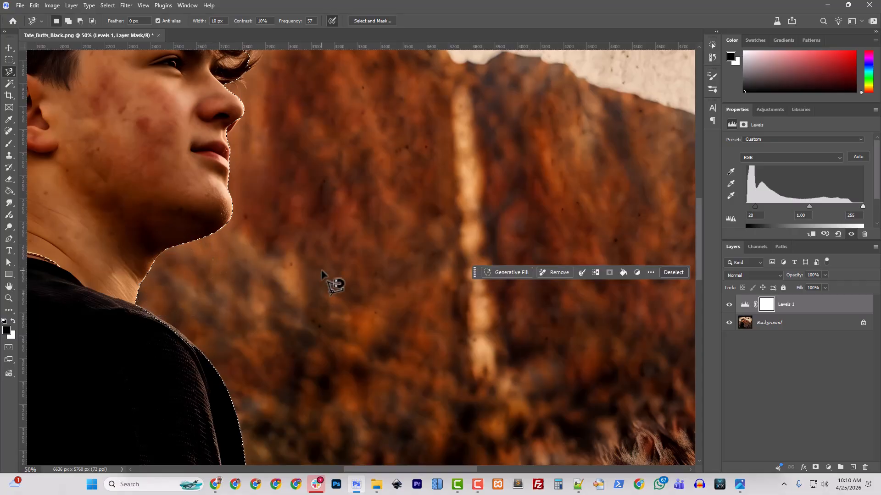
scroll(321, 284, up, 3)
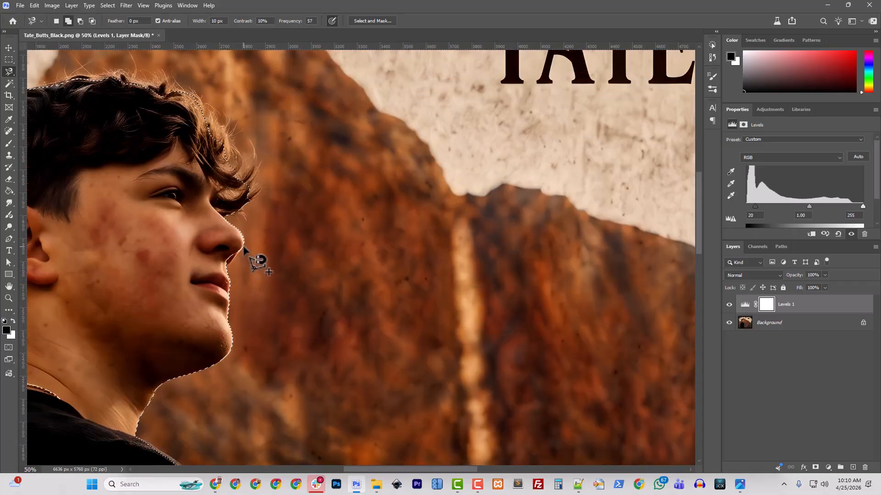
Add the nose tip to the selection, zoom out, and make Background the active layer
click(221, 264)
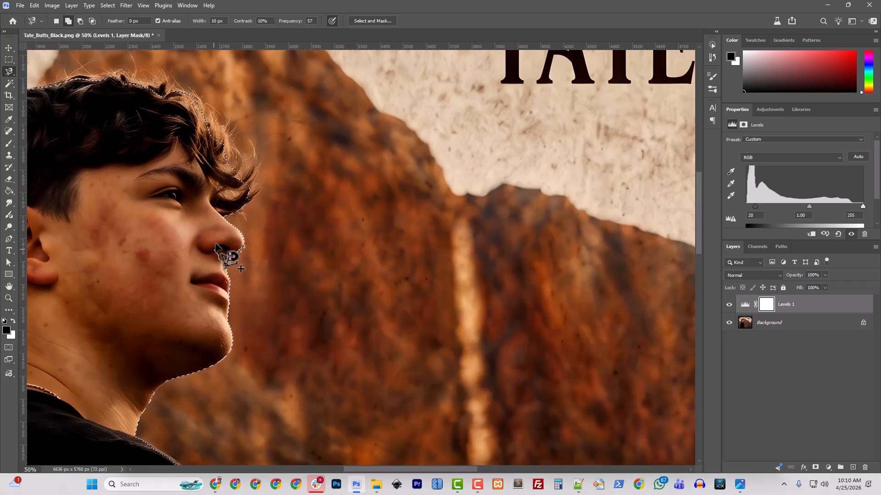
double_click(243, 248)
scroll(265, 288, up, 2)
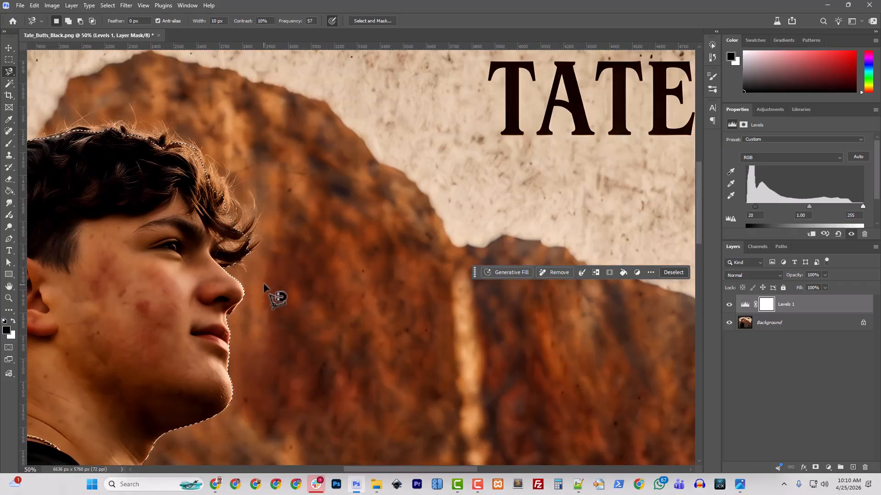
key(ctrl+minus)
key(ctrl+minus)
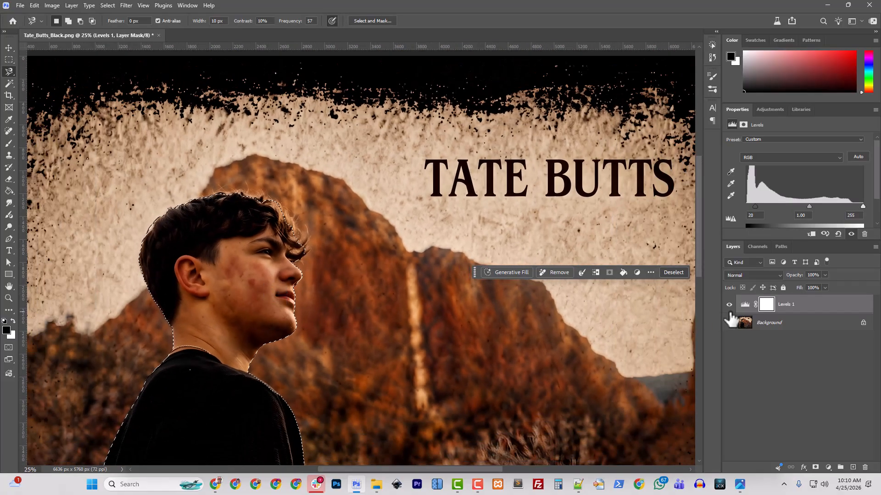
mouse_move(759, 328)
mouse_down()
mouse_move(779, 309)
mouse_move(767, 315)
mouse_up()
Copy the selected boy to Layer 1, then merge all three layers into one Background
key(ctrl+j)
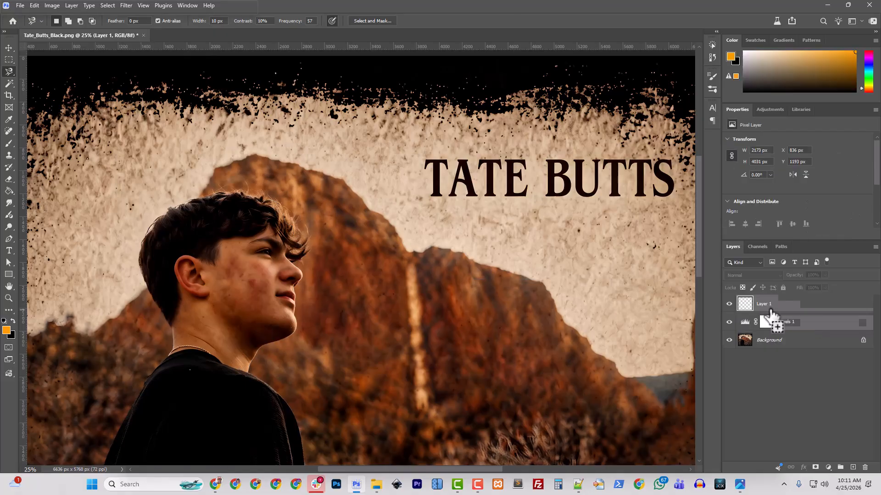
scroll(321, 299, down, 3)
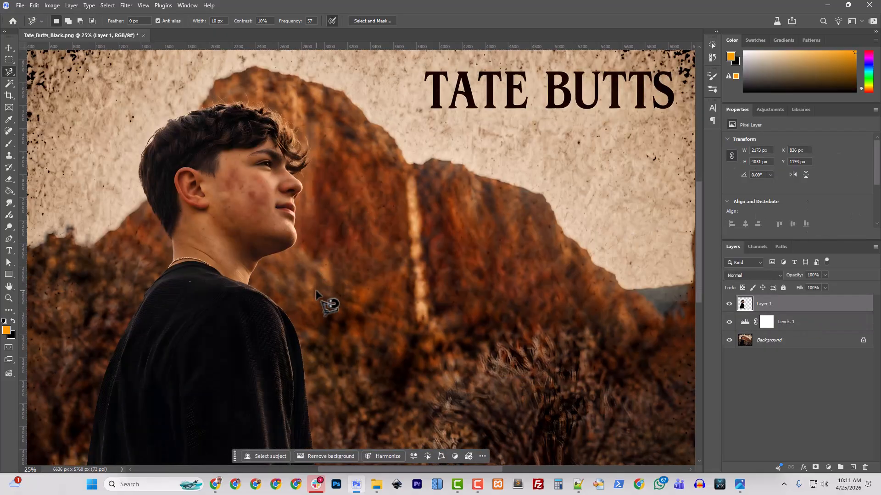
key(ctrl+minus)
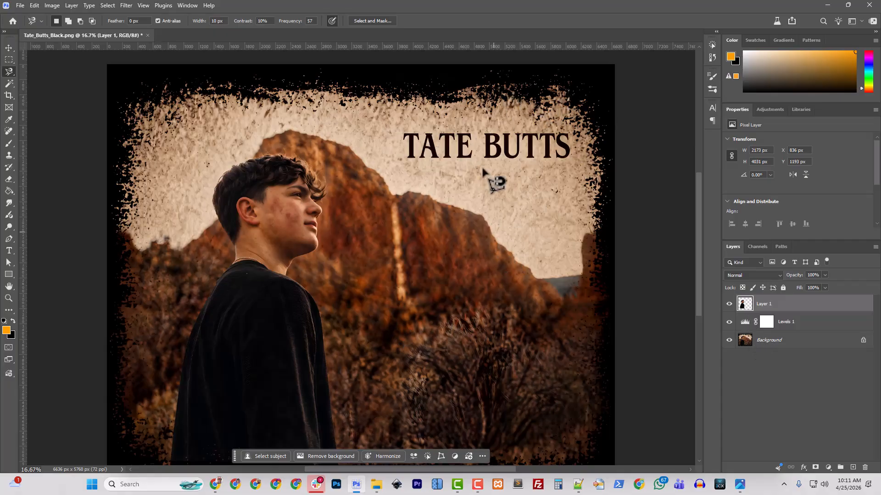
scroll(477, 301, down, 3)
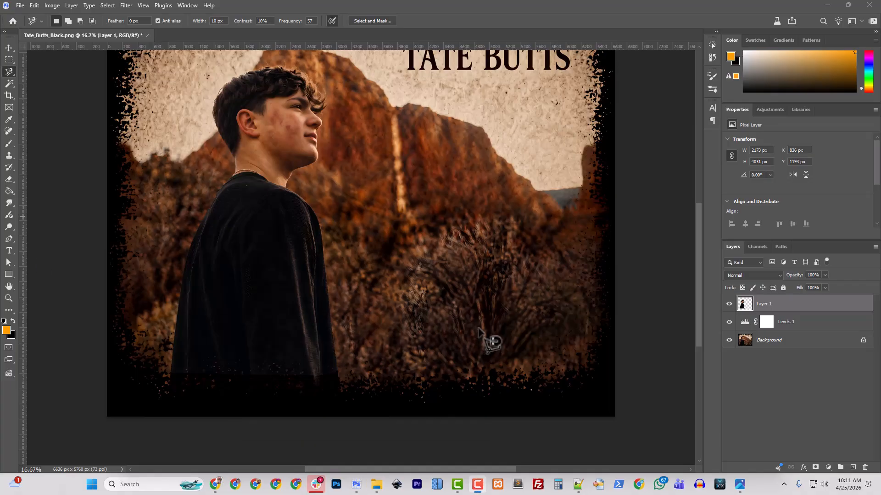
shift+click(781, 351)
key(ctrl+e)
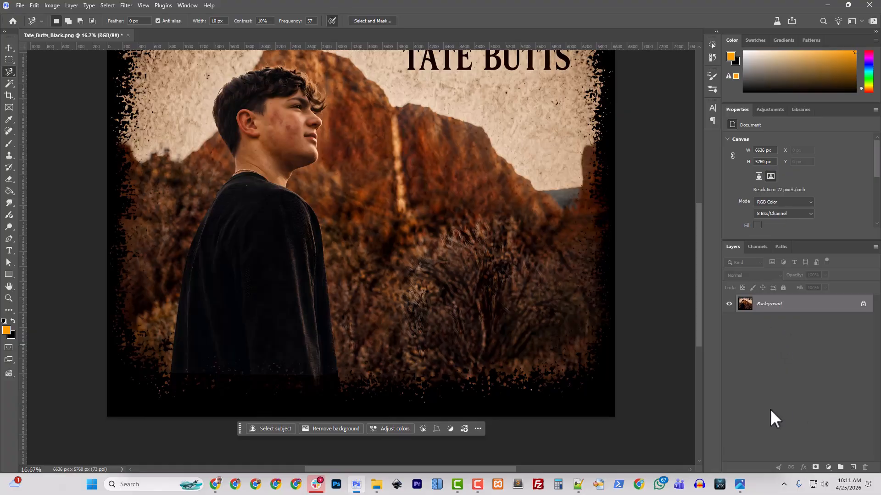
Crop a sliver off the bottom, right, left and top edges, leaving 6480 x 5472 px
click(51, 6)
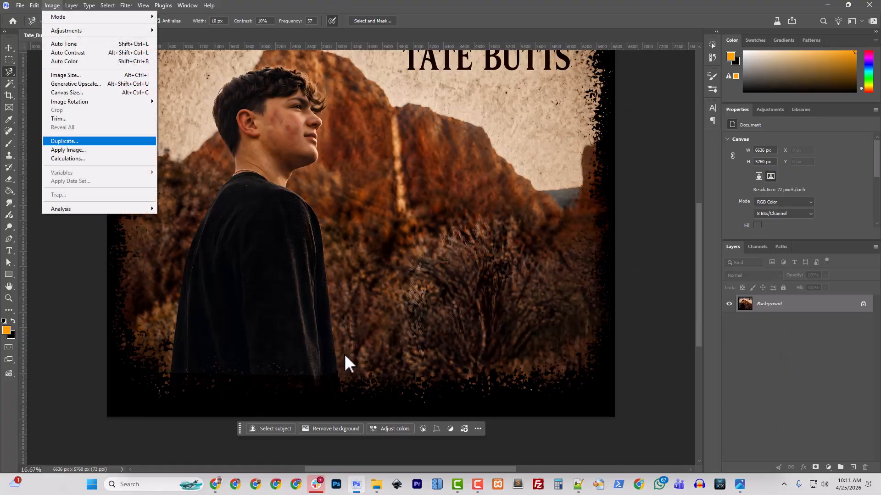
click(9, 95)
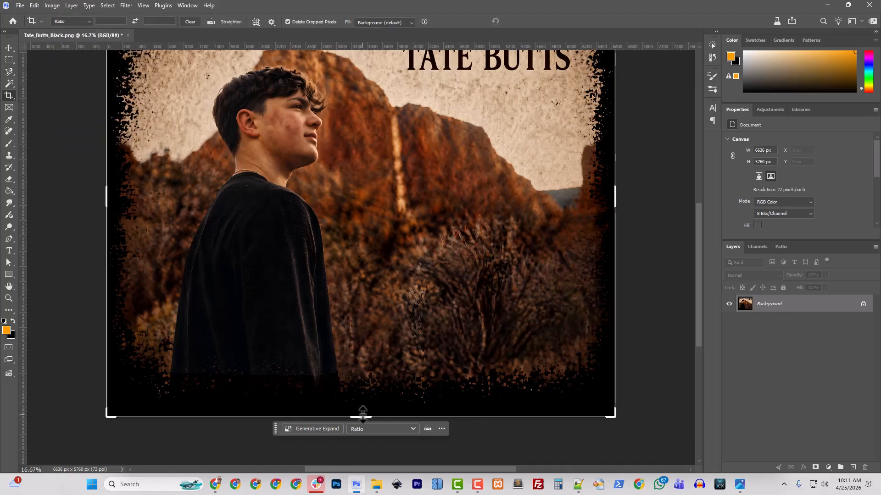
drag(362, 413, 363, 409)
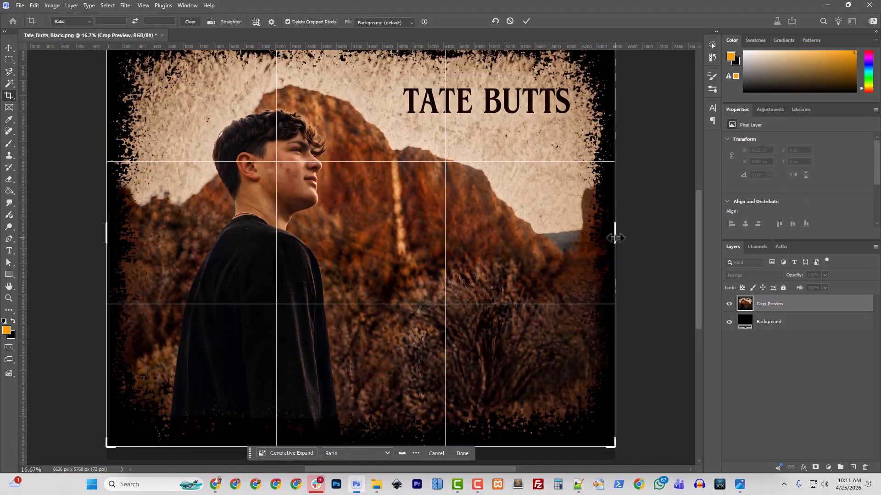
drag(615, 238, 612, 238)
drag(110, 230, 113, 229)
scroll(330, 124, up, 3)
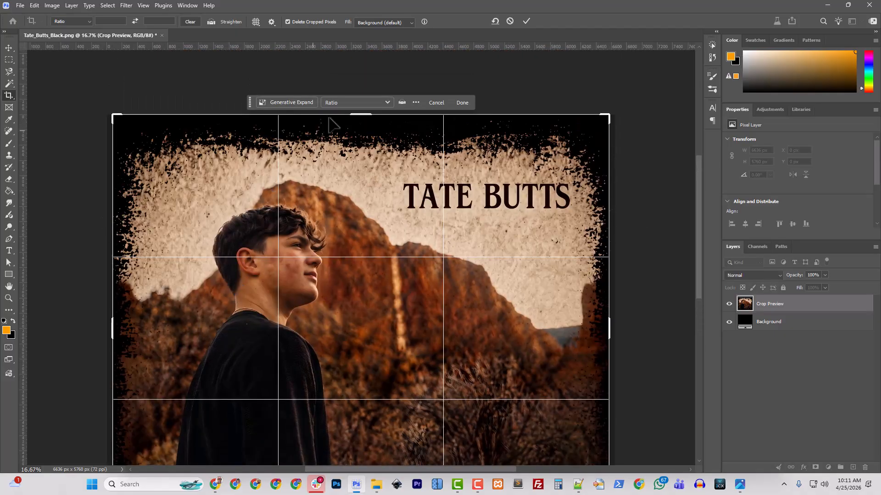
drag(354, 115, 354, 120)
key(Return)
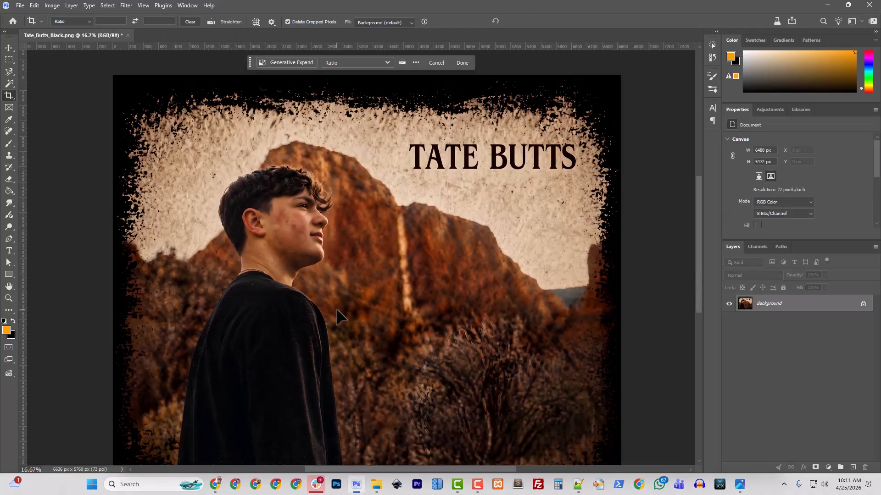
click(52, 6)
Resample the image to 300 pixels/inch and 10.75 inches wide, giving 3225 x 2723 px
click(66, 75)
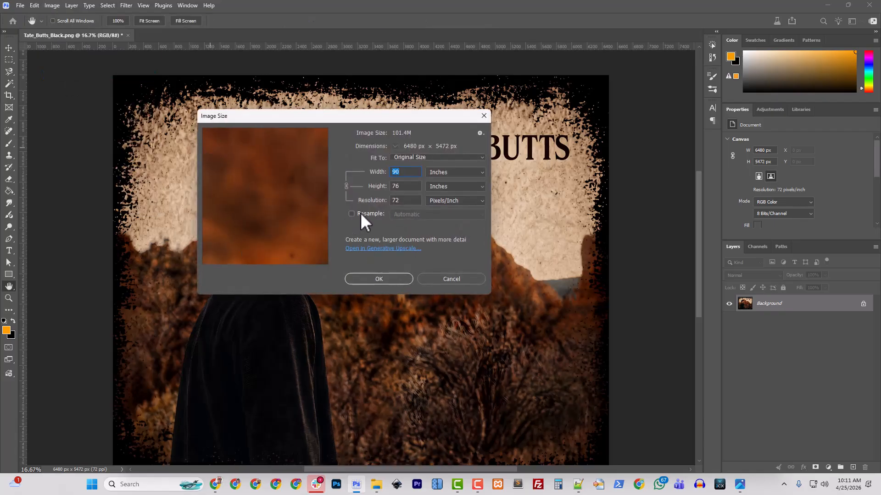
click(360, 213)
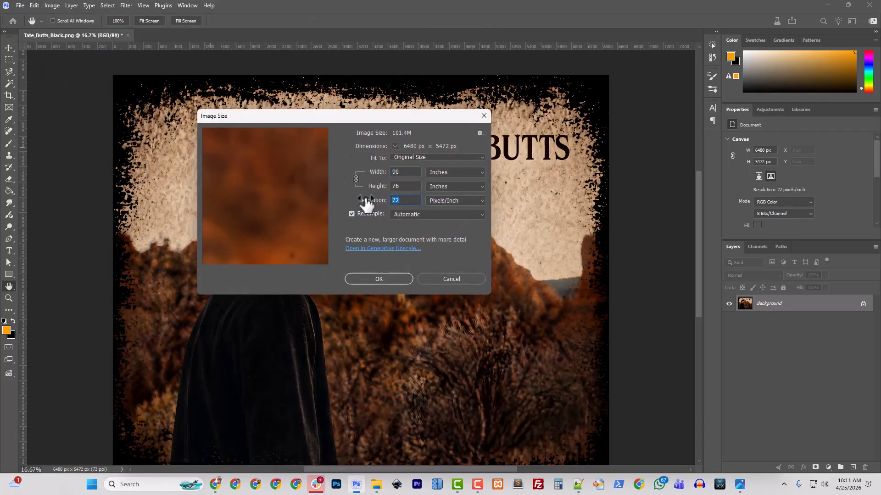
text(300)
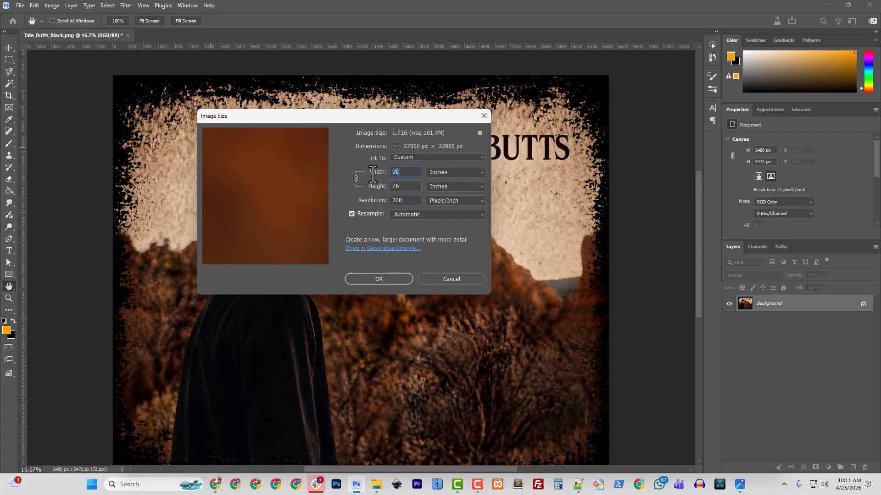
text(10)
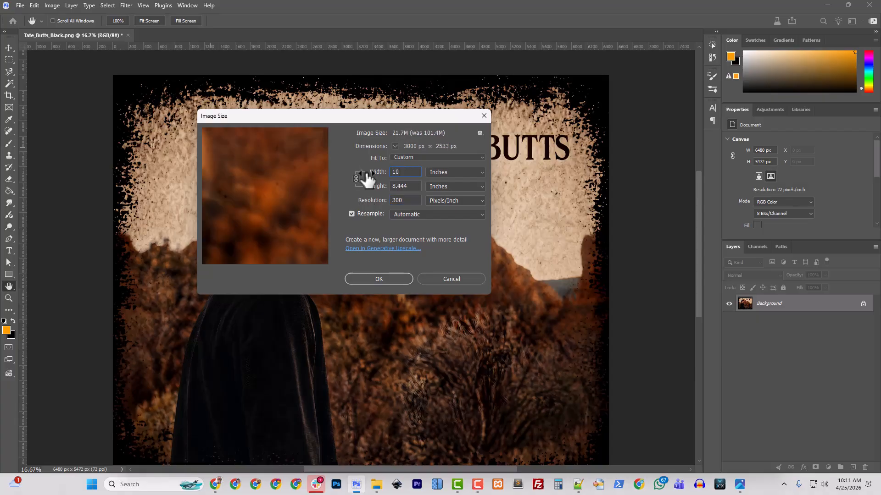
text(.75)
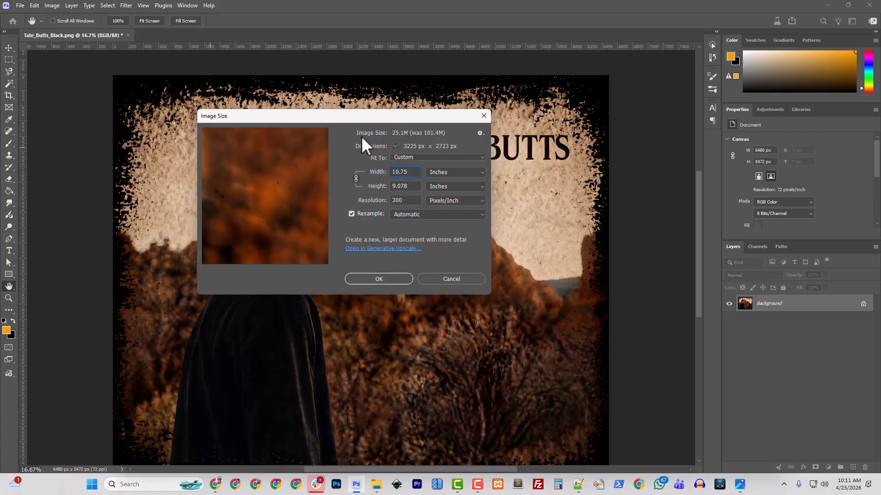
click(370, 278)
key(c)
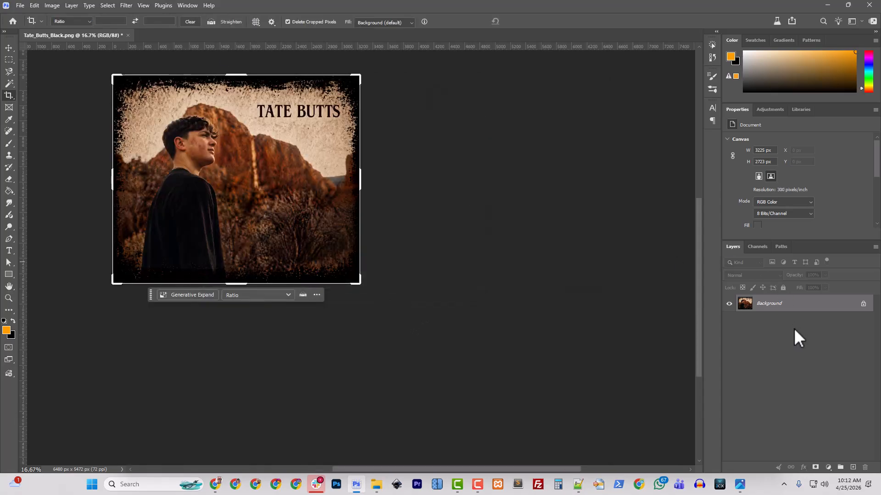
click(20, 6)
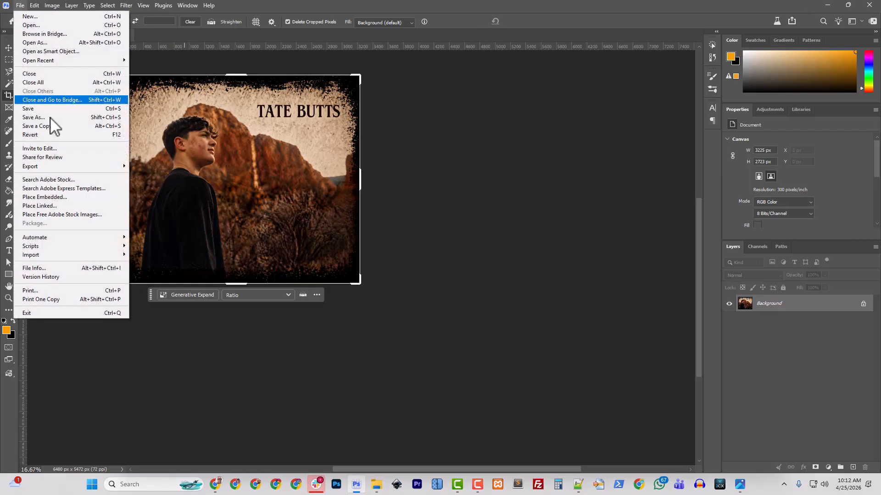
mouse_move(64, 167)
click(158, 166)
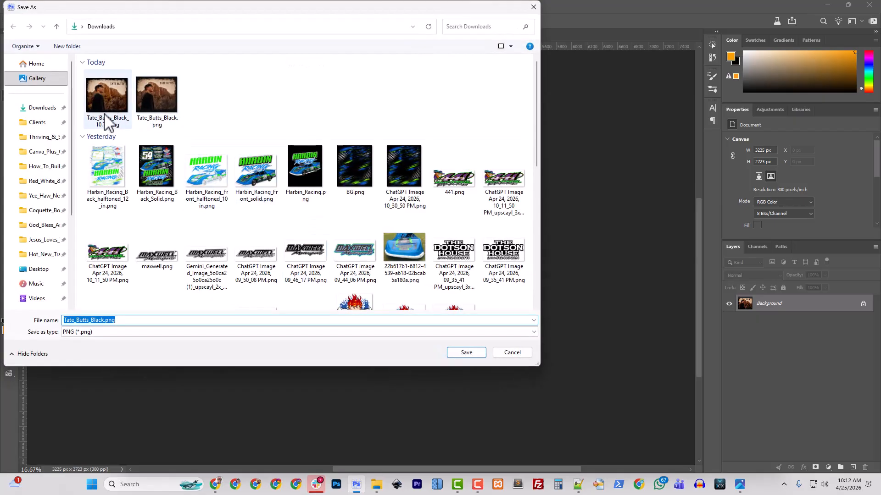
click(107, 122)
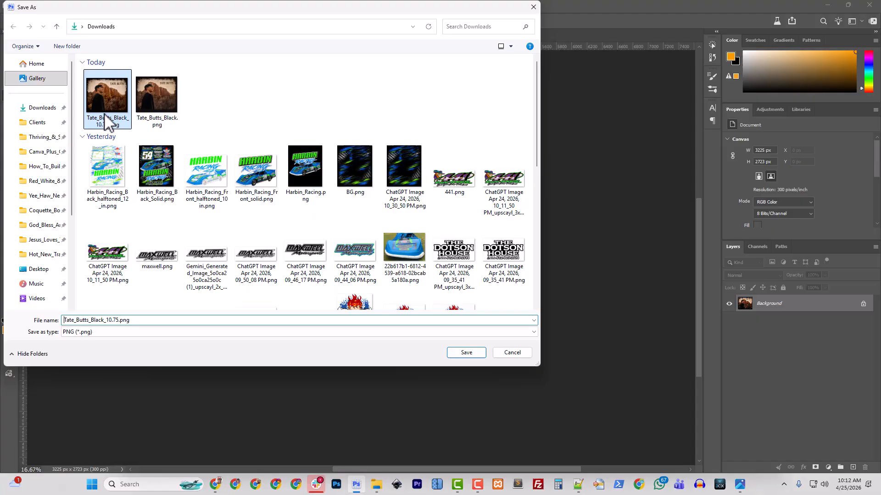
click(462, 353)
click(454, 242)
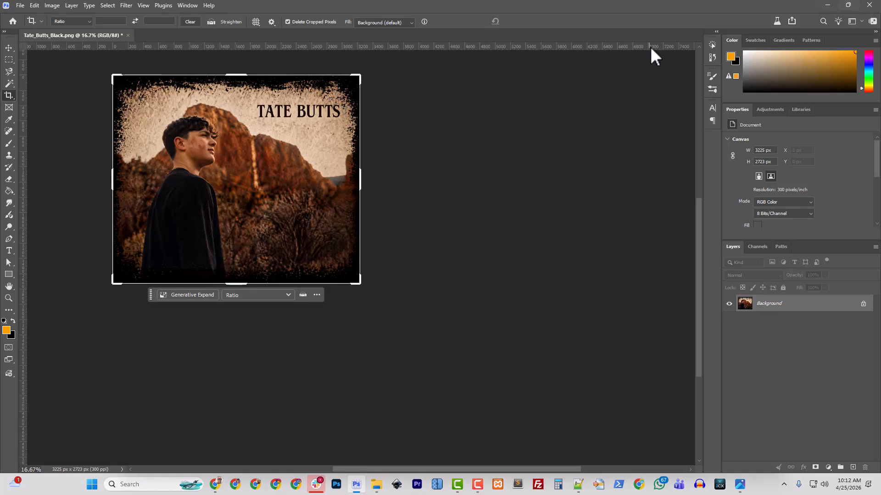
click(127, 36)
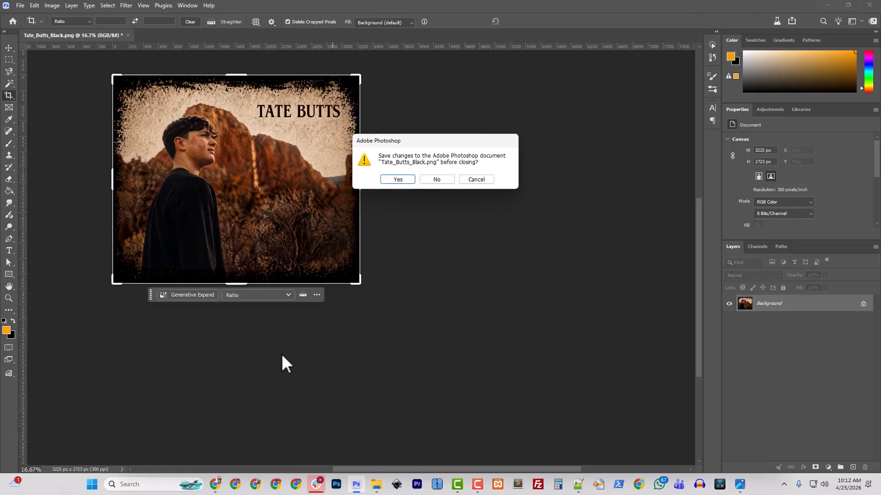
click(447, 183)
click(377, 484)
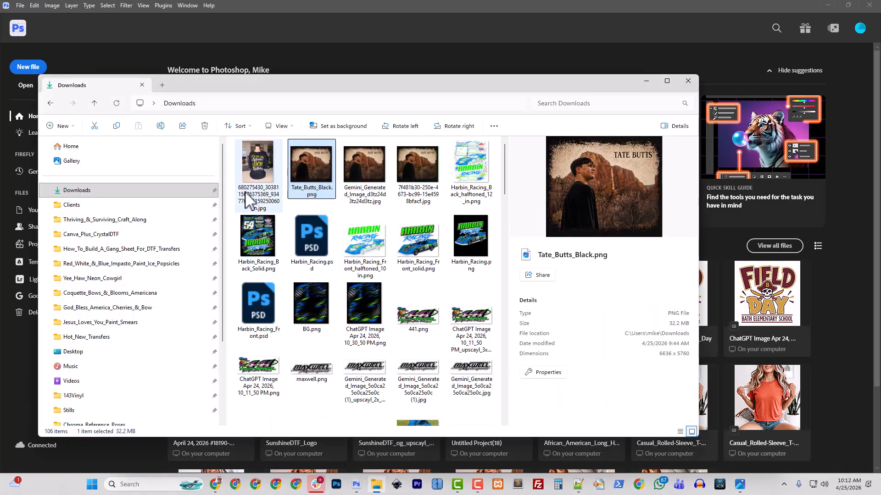
right_click(315, 192)
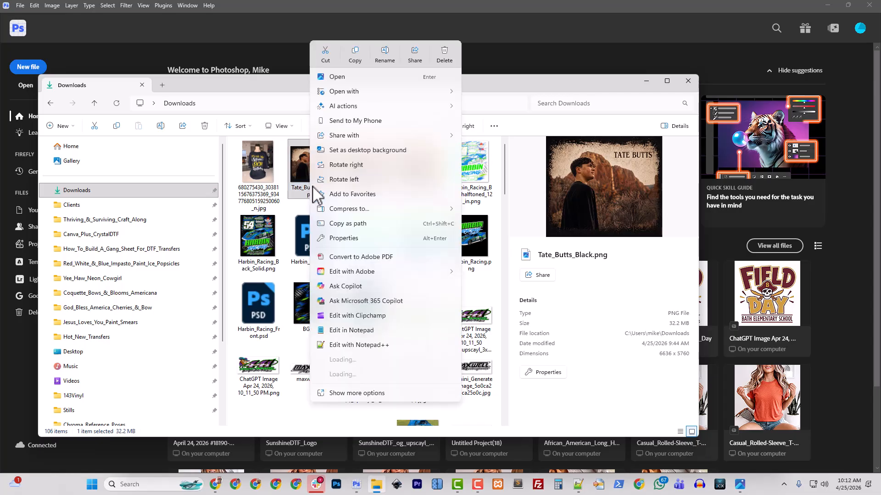
click(475, 185)
scroll(436, 344, down, 10)
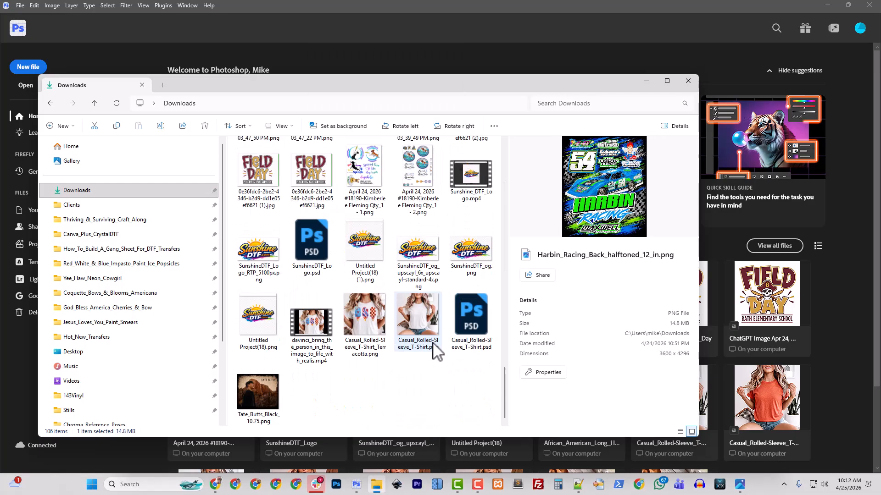
right_click(276, 400)
mouse_move(313, 92)
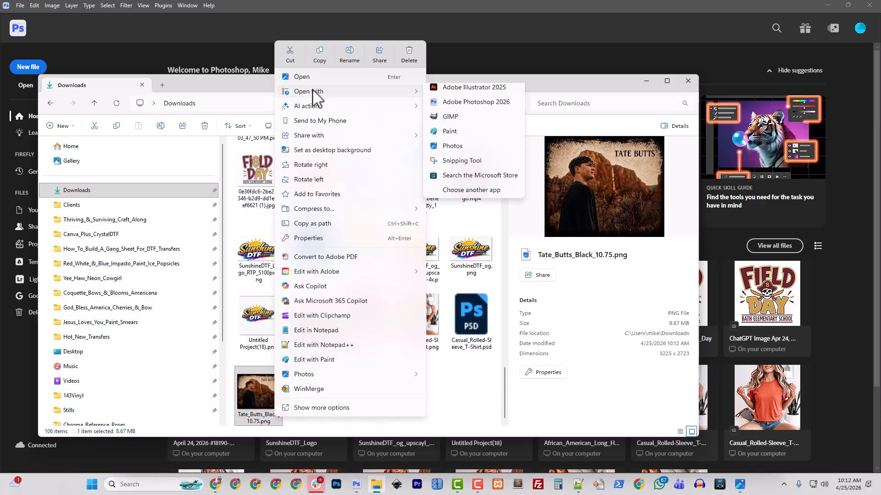
click(450, 106)
click(731, 294)
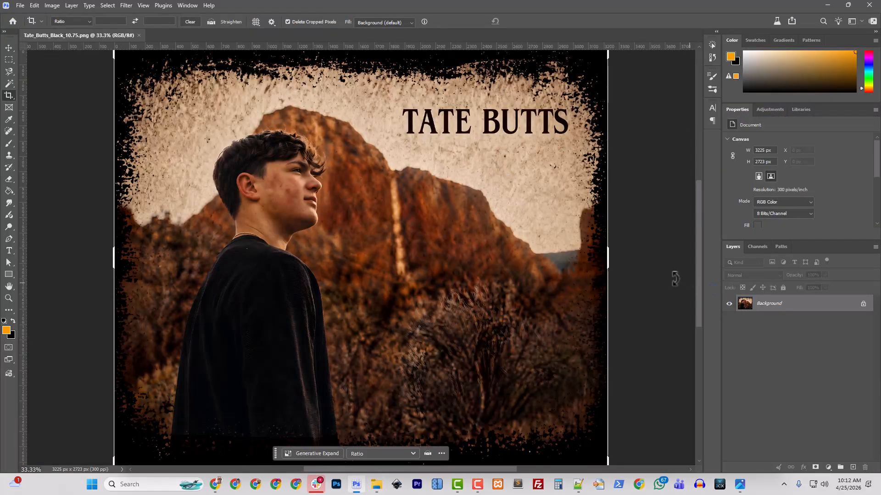
Switch to the Magnetic Lasso tool and zoom in on the portrait
click(274, 9)
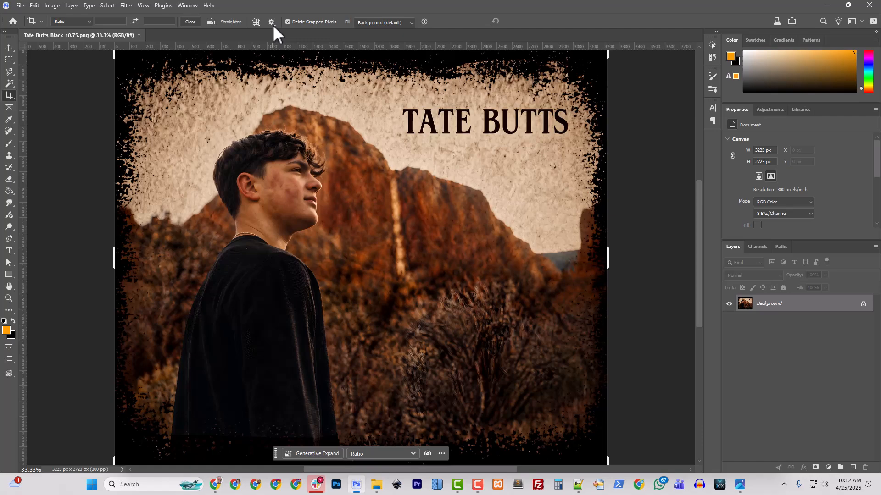
click(12, 68)
key(ctrl+plus)
key(ctrl+plus)
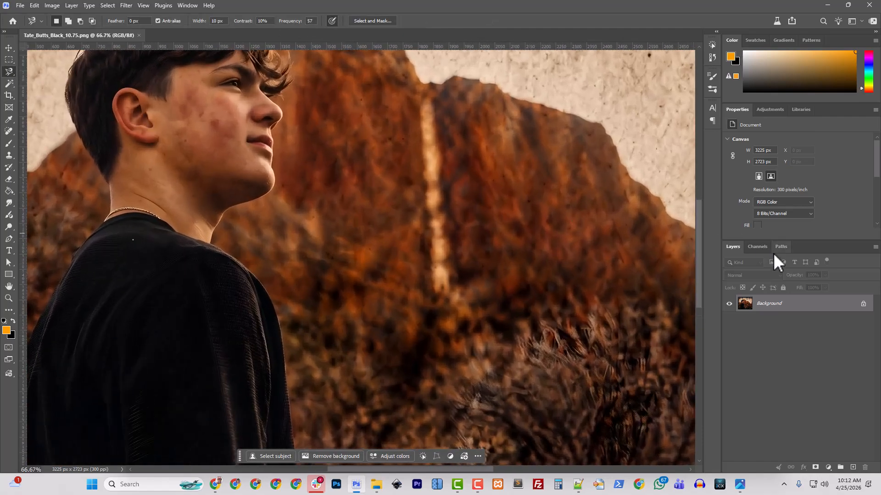
Duplicate the Background layer into a new document
right_click(764, 315)
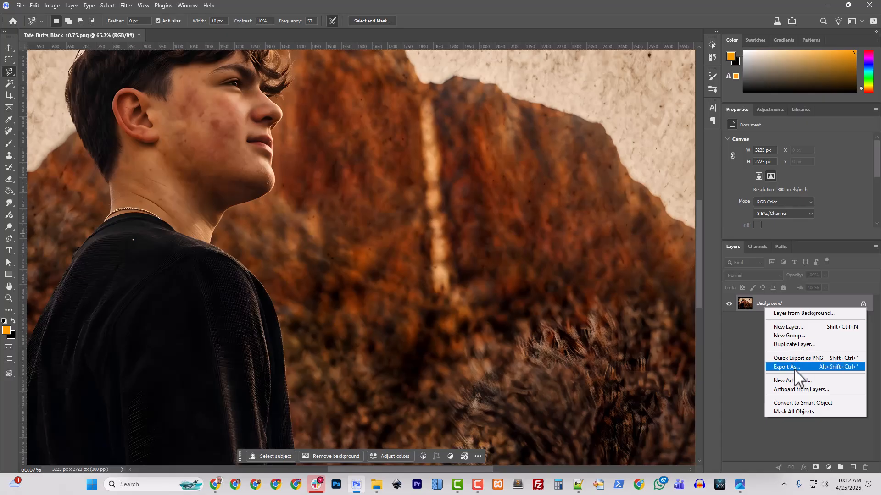
click(794, 345)
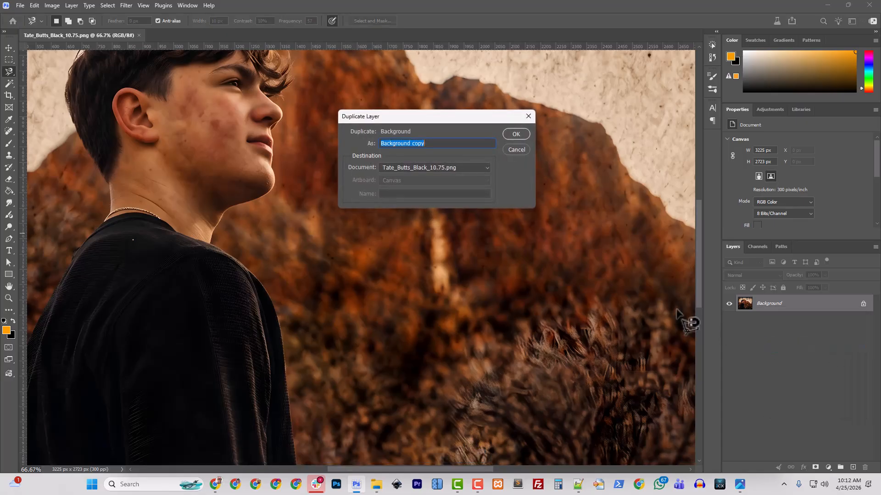
click(432, 168)
click(426, 187)
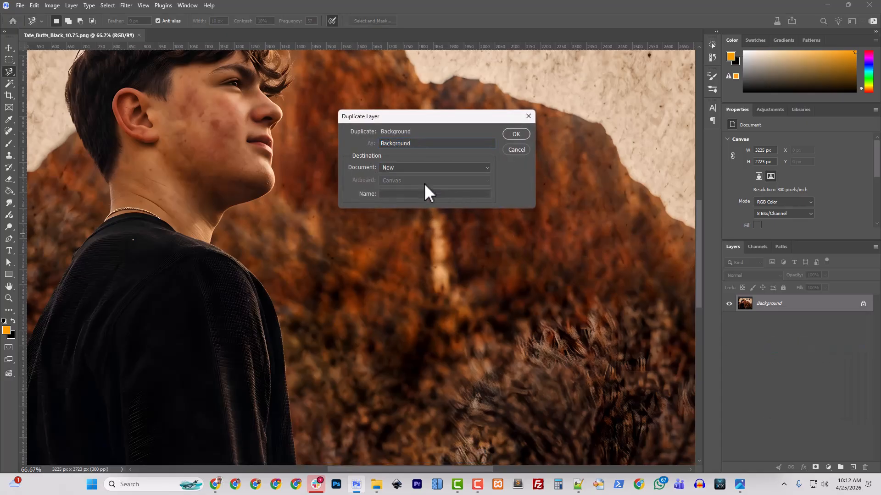
click(515, 135)
click(58, 34)
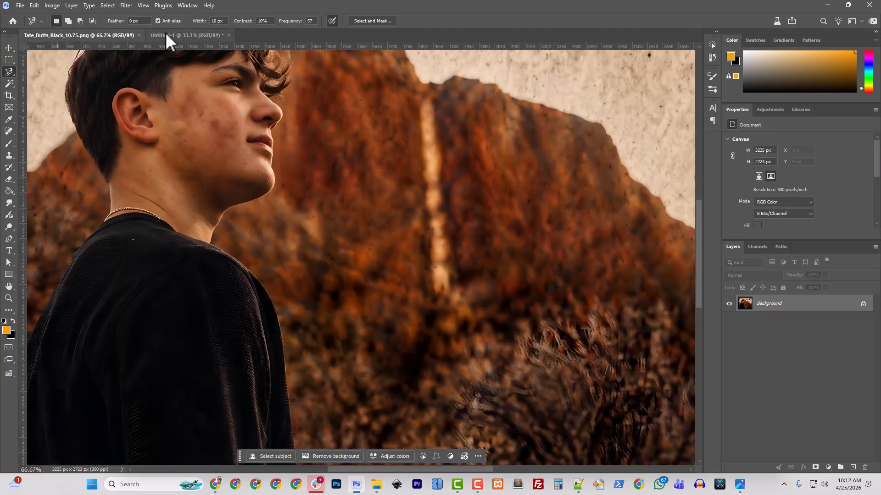
click(179, 36)
click(59, 35)
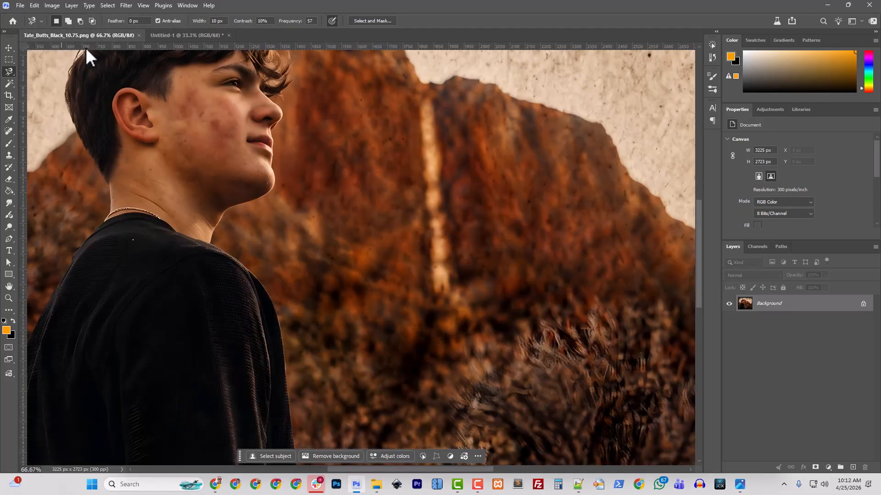
key(ctrl+minus)
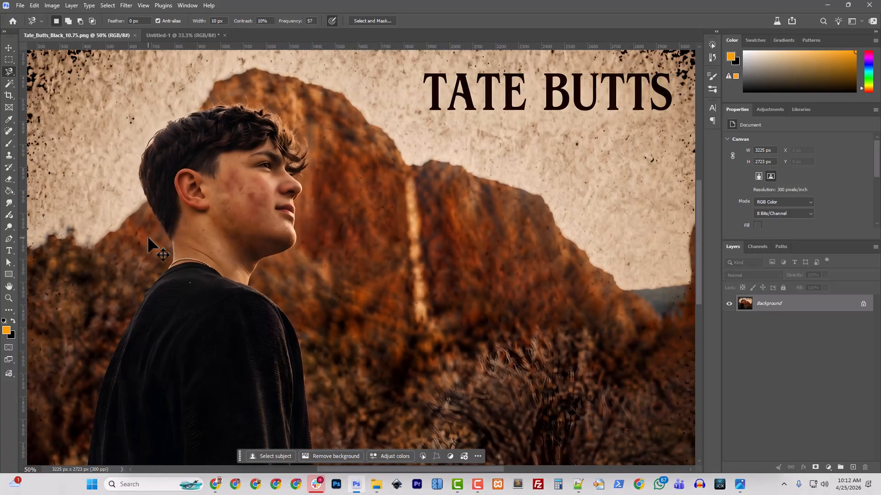
Trace a Magnetic Lasso outline from the collar around the jaw and hair, then close it
click(167, 271)
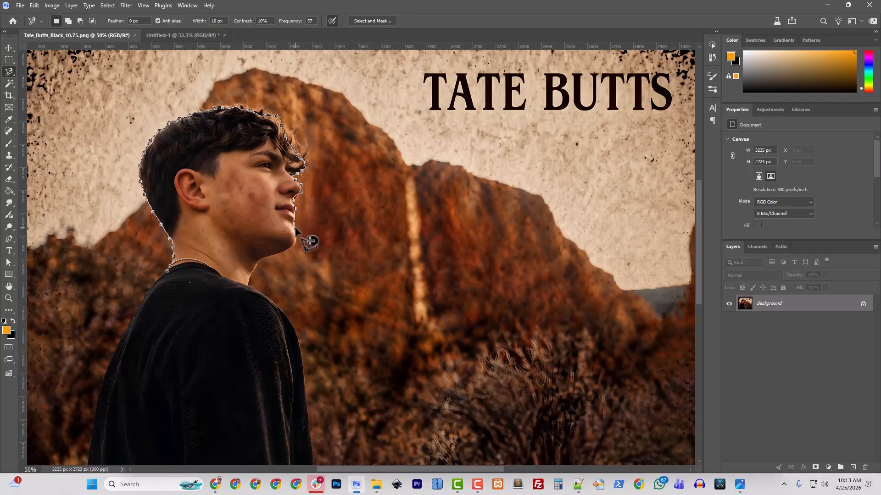
mouse_move(280, 258)
mouse_down()
mouse_move(246, 287)
mouse_move(167, 268)
mouse_up()
double_click(168, 270)
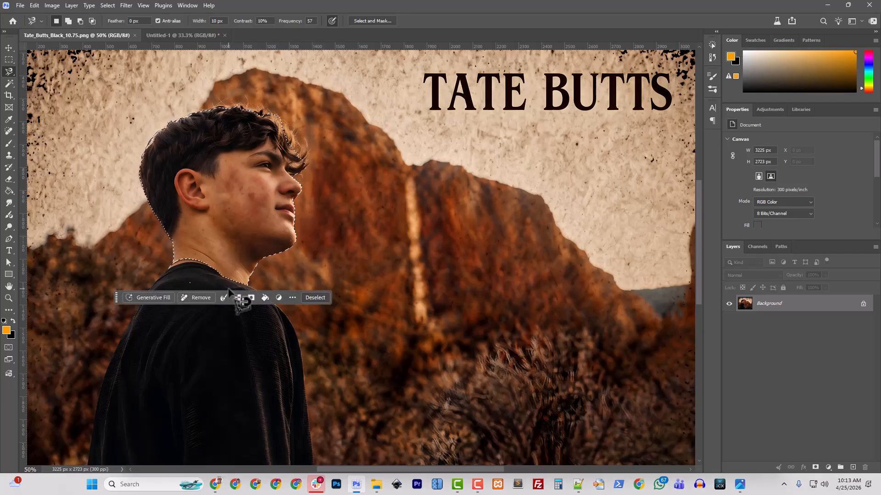
Shift-add the collar and nostril areas to the head selection
key(ctrl+plus)
key(ctrl+plus)
key(ctrl+plus)
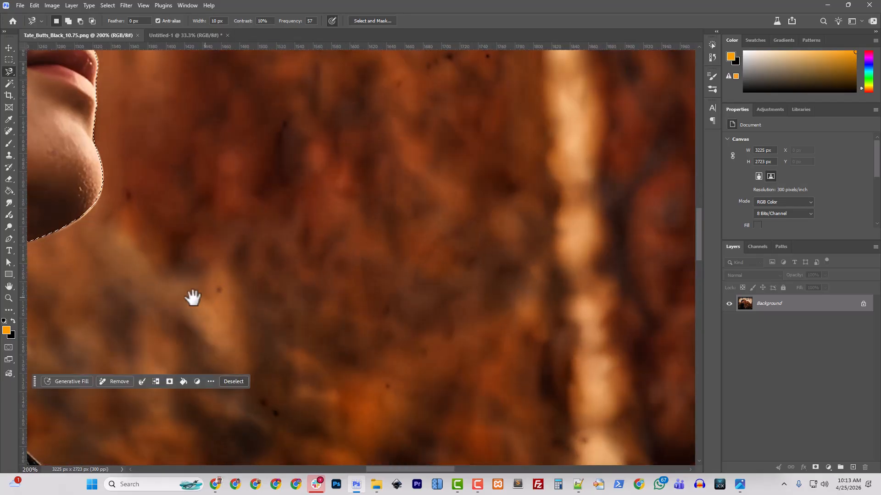
drag(193, 298, 625, 218)
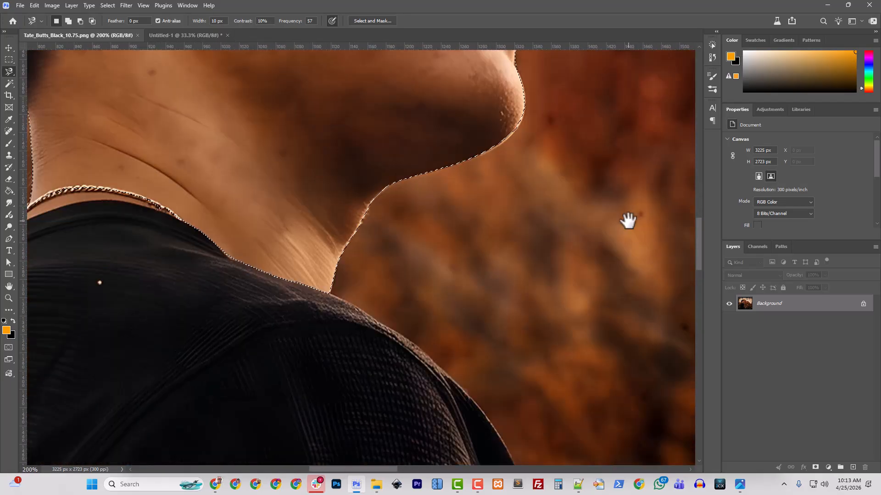
mouse_move(261, 244)
mouse_down()
mouse_move(459, 257)
mouse_move(266, 257)
mouse_move(290, 217)
mouse_move(307, 212)
mouse_move(351, 209)
mouse_move(424, 230)
mouse_move(431, 206)
mouse_move(307, 176)
mouse_move(275, 218)
mouse_move(260, 223)
mouse_up()
key(shift)
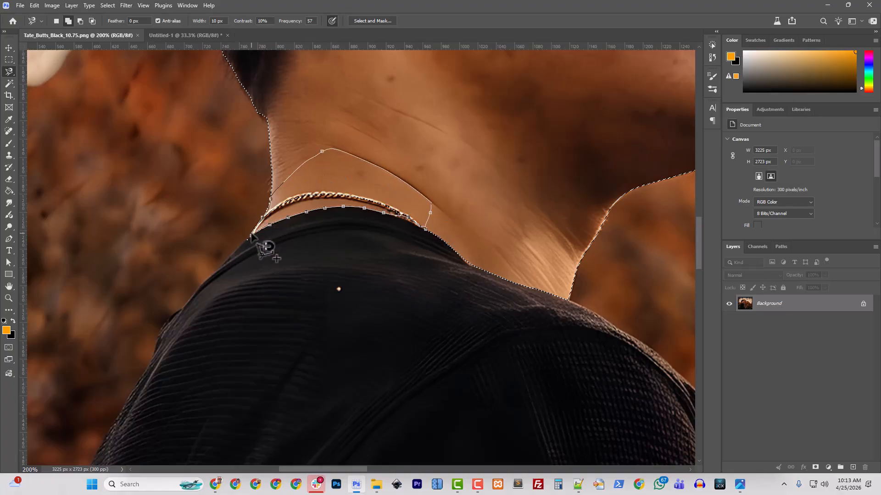
click(254, 235)
drag(569, 253, 241, 330)
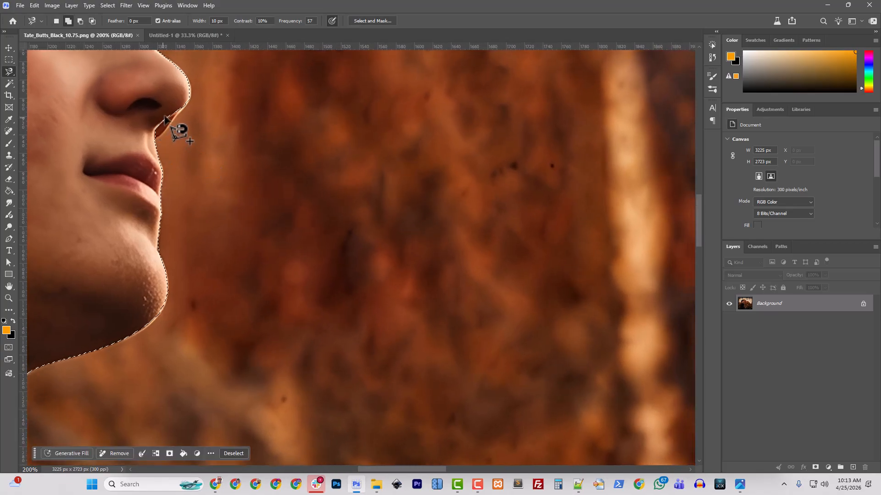
mouse_move(164, 119)
mouse_down()
mouse_move(187, 104)
mouse_move(189, 77)
mouse_move(190, 96)
mouse_move(190, 89)
mouse_move(169, 129)
mouse_move(153, 143)
mouse_move(141, 134)
mouse_move(153, 100)
mouse_move(185, 90)
mouse_up()
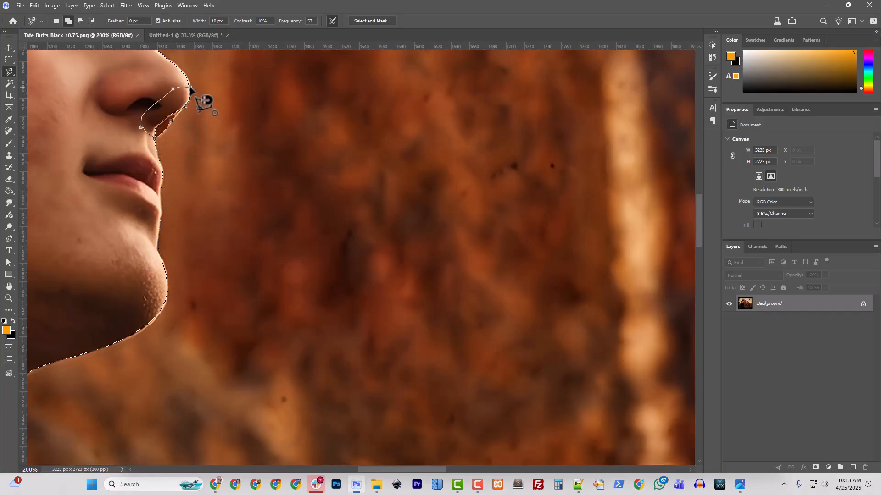
click(199, 107)
drag(156, 138, 295, 315)
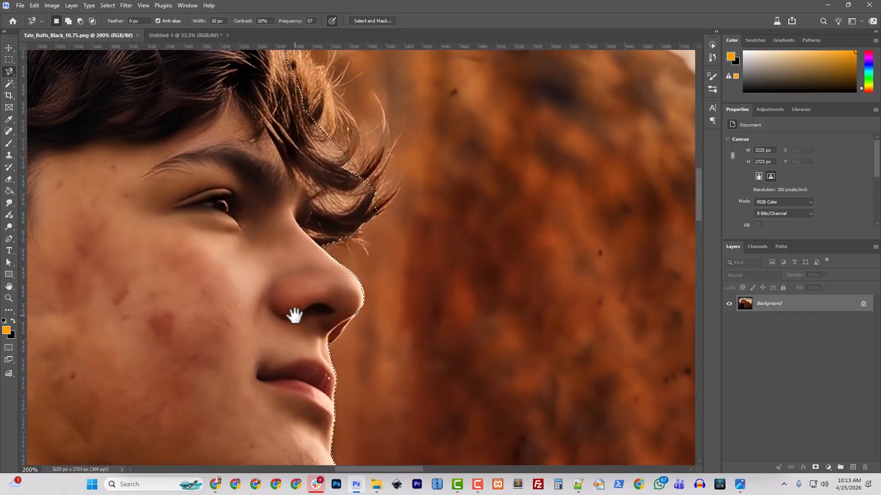
key(ctrl+minus)
key(ctrl+minus)
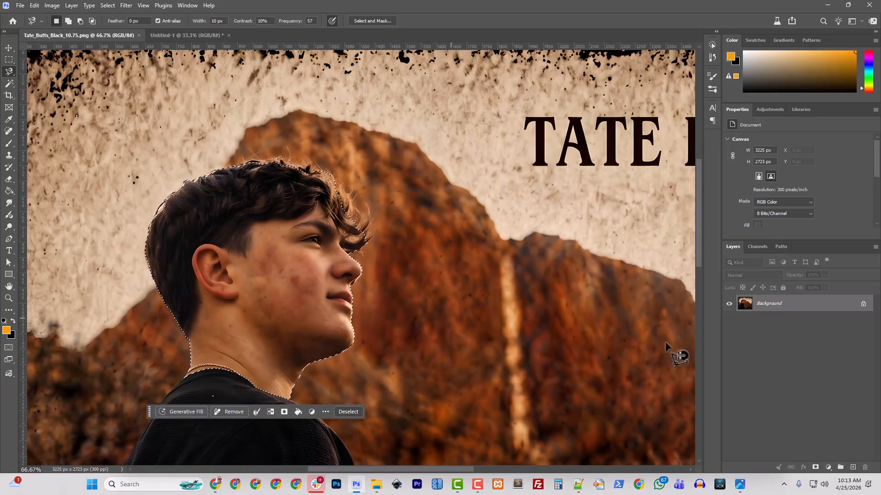
Copy the selected head to Layer 1 and duplicate it into Untitled-1
drag(774, 311, 772, 306)
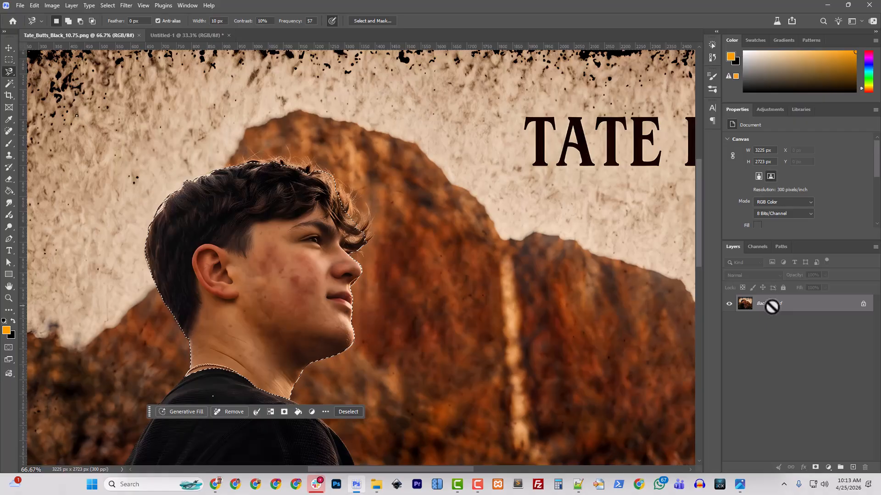
key(ctrl+j)
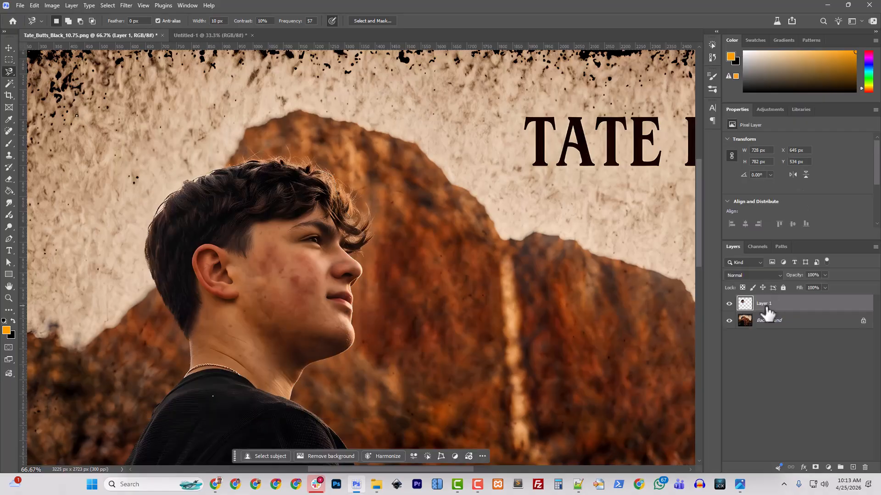
right_click(767, 308)
click(805, 67)
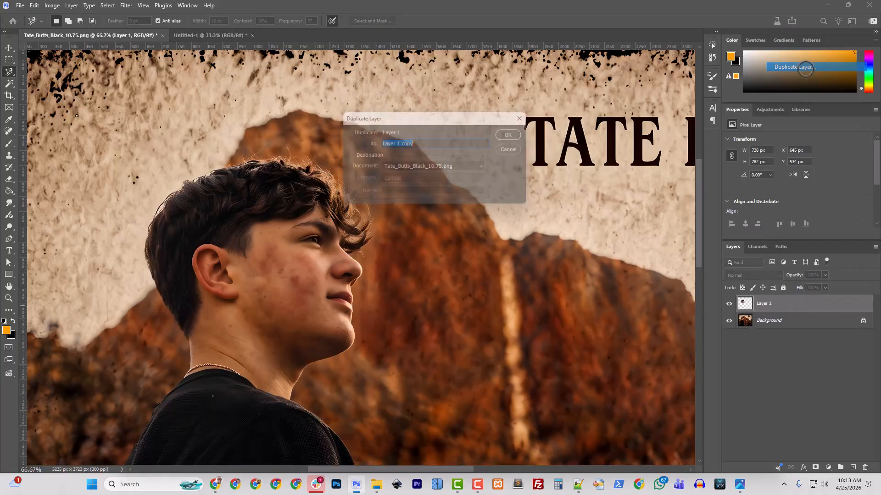
click(433, 166)
click(417, 183)
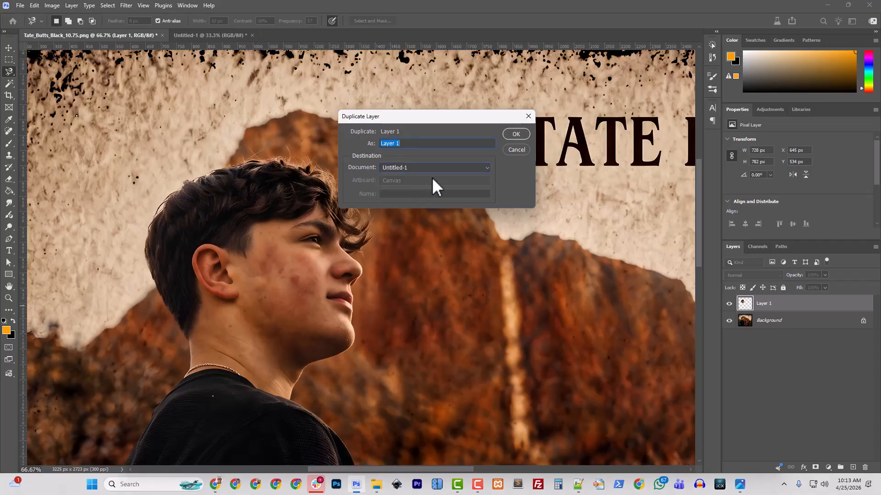
click(515, 134)
Hide Untitled-1's Background, then remove Layer 1 from the original image
click(204, 36)
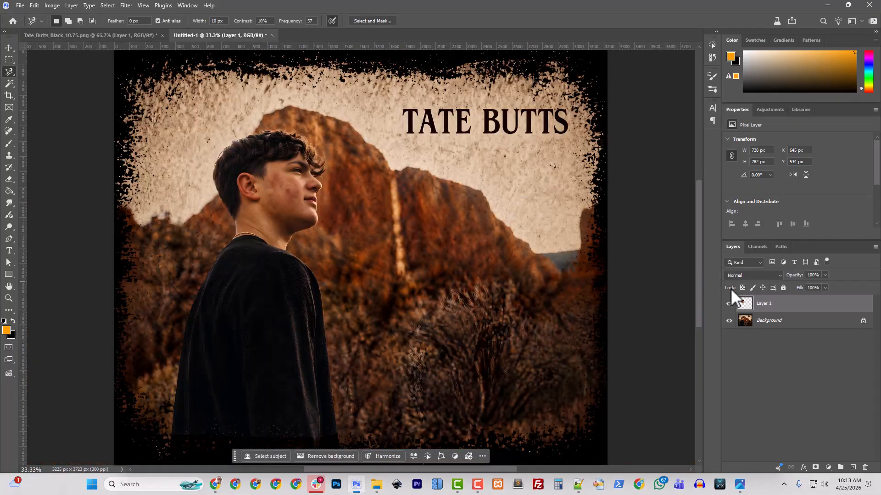
click(728, 320)
click(97, 36)
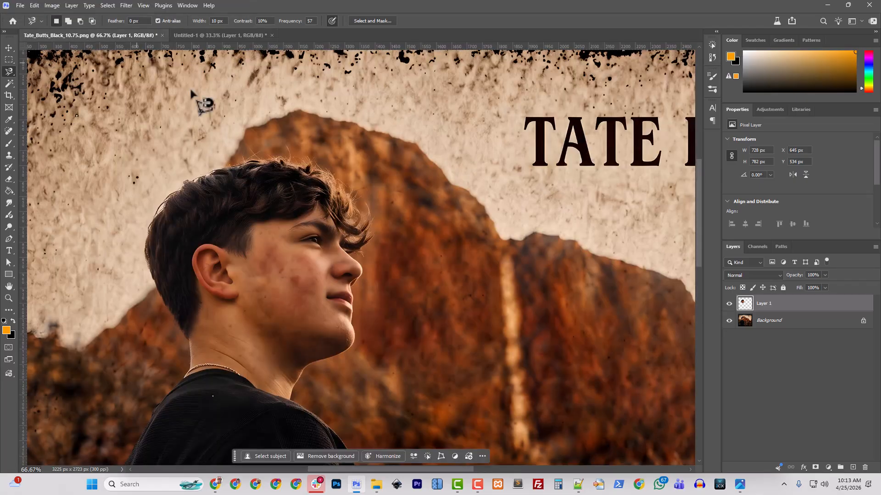
shift+click(767, 324)
key(ctrl+e)
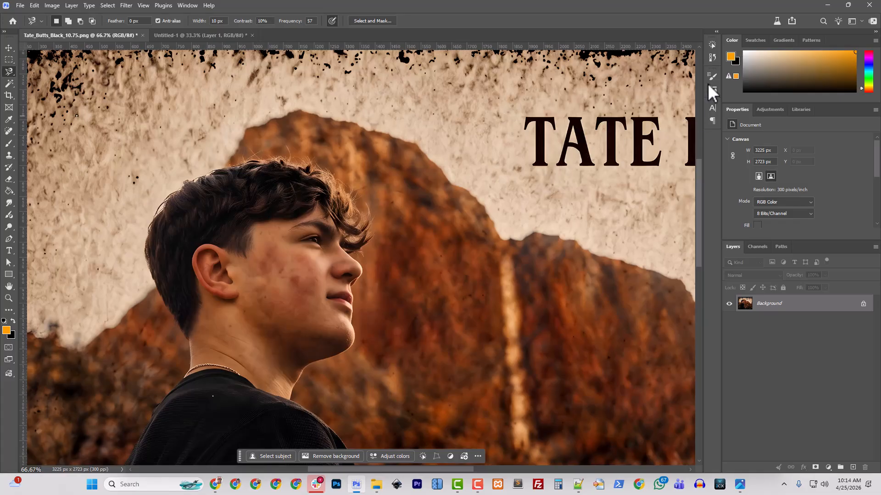
In the Actions panel, collapse 143VINYL Actions and select the BLK-KO Tweakable action
click(51, 5)
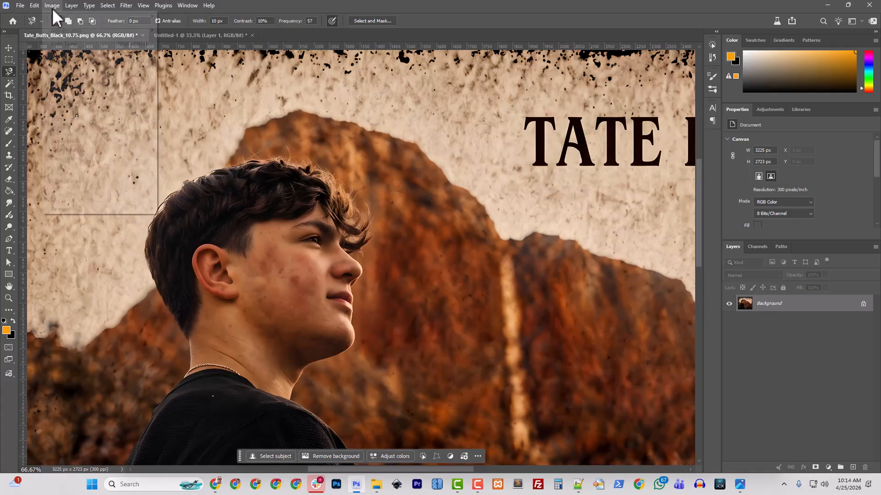
click(554, 1)
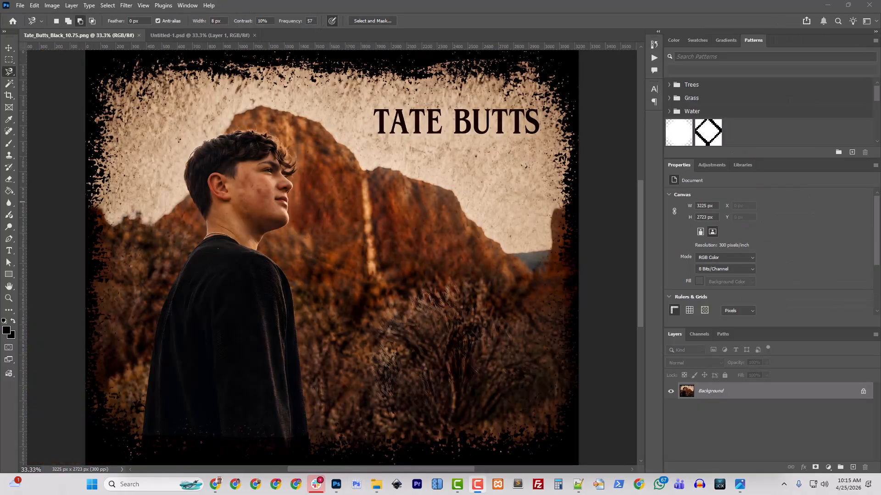
click(654, 57)
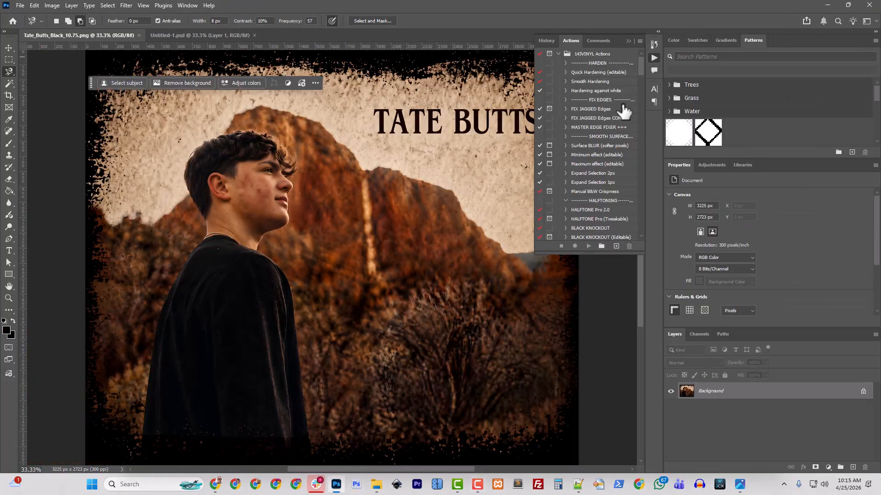
click(559, 54)
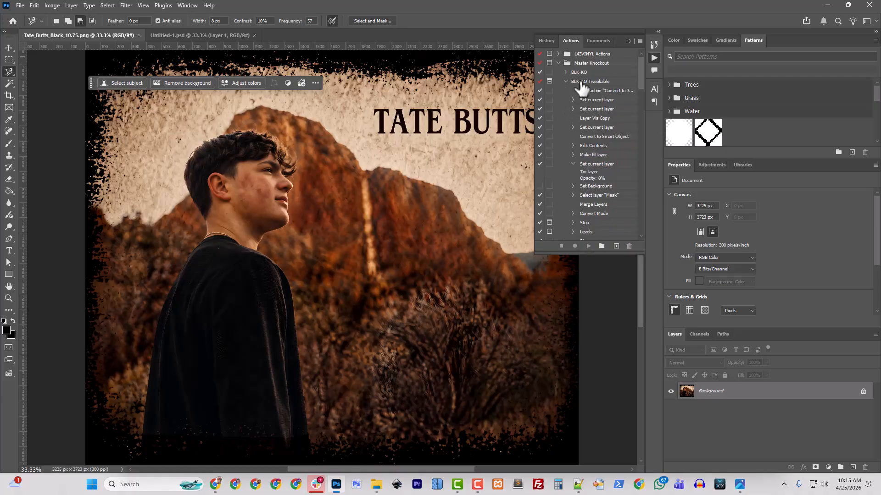
click(566, 81)
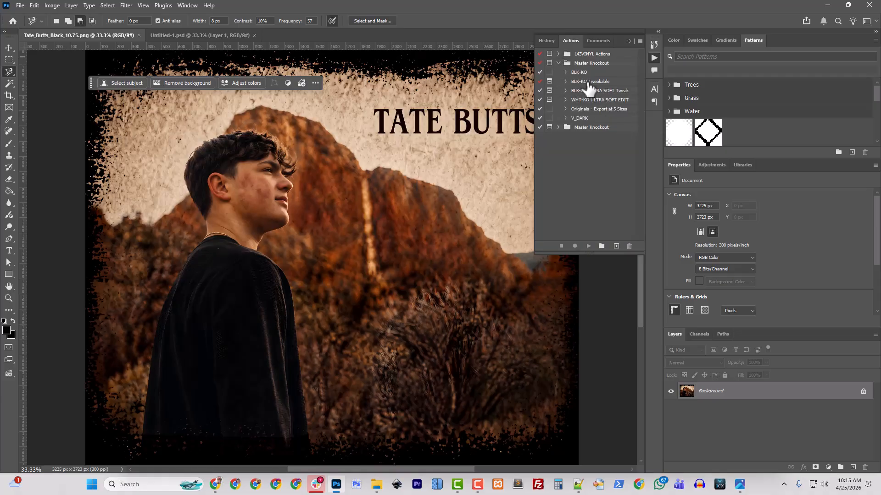
click(588, 82)
Run BLK-KO Tweakable with Levels white input at 75, accepting Flatten, Bitmap and Halftone Screen
click(588, 247)
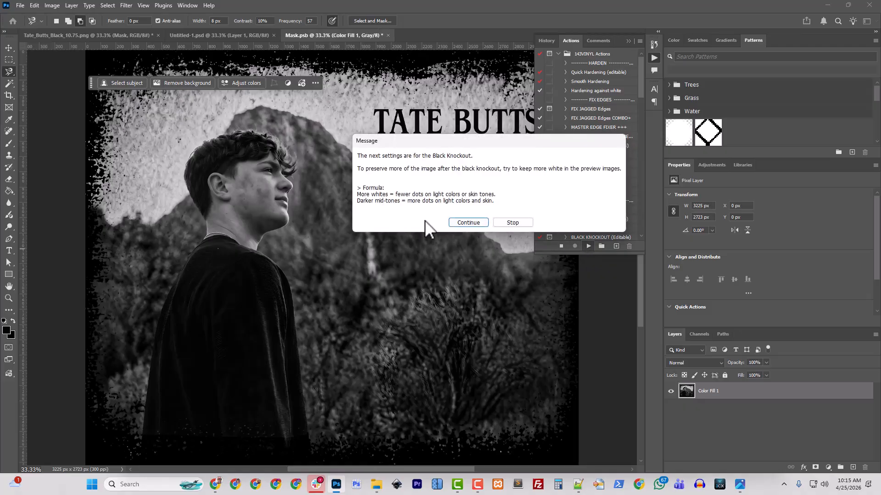
click(468, 223)
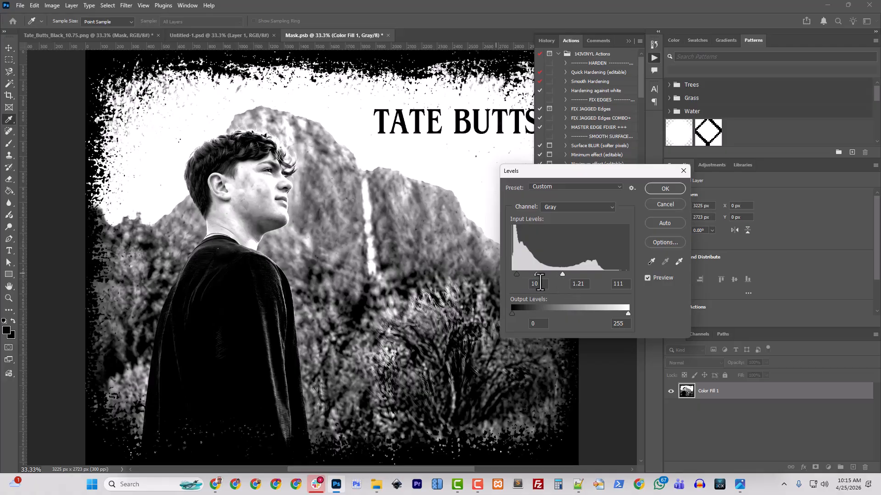
drag(562, 274, 548, 276)
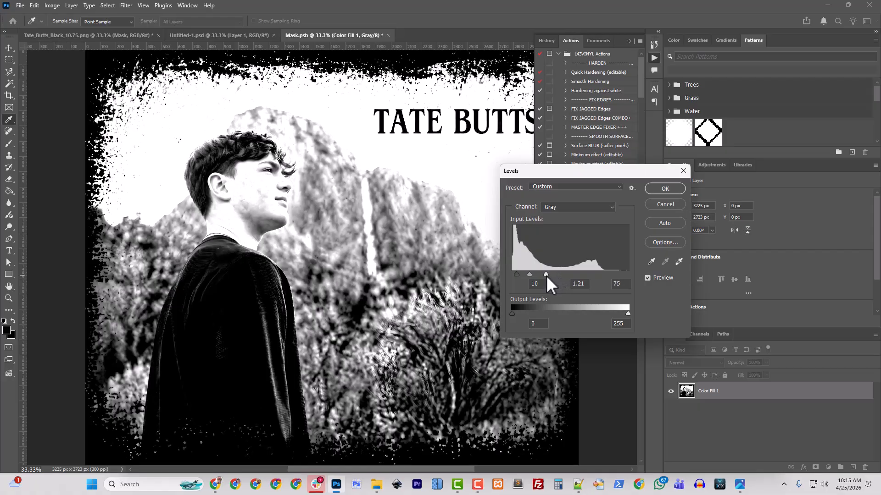
click(546, 274)
click(672, 191)
click(398, 180)
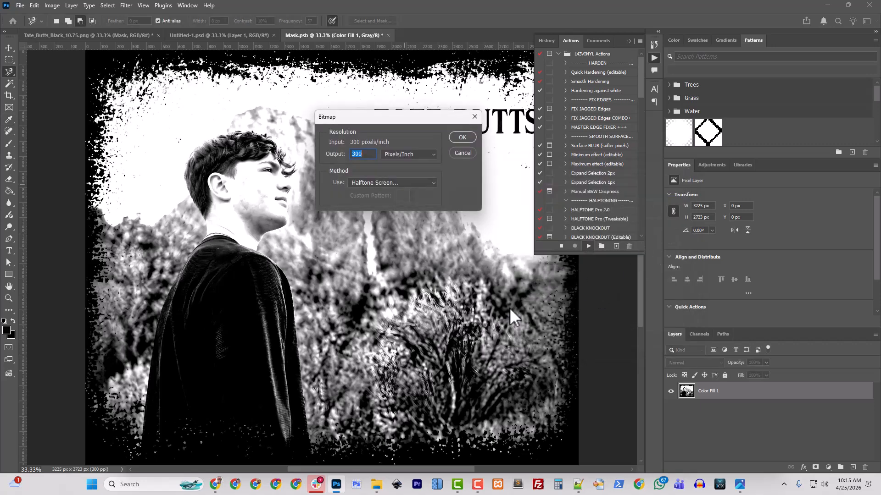
click(458, 139)
click(502, 140)
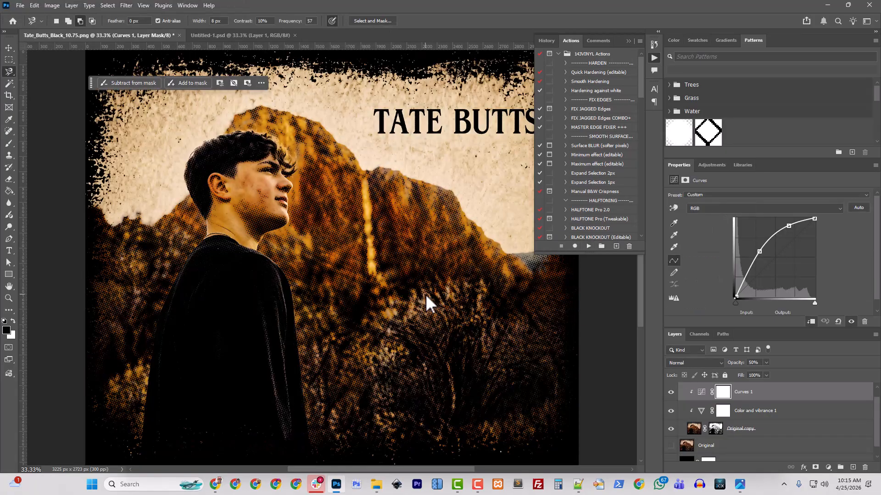
Hide Curves 1 and Color and vibrance 1, then revert the file to its saved state
click(670, 392)
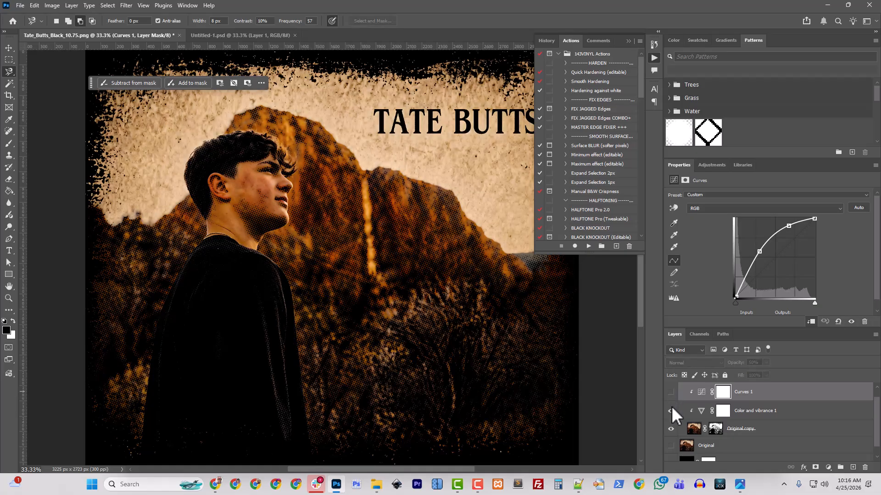
click(671, 410)
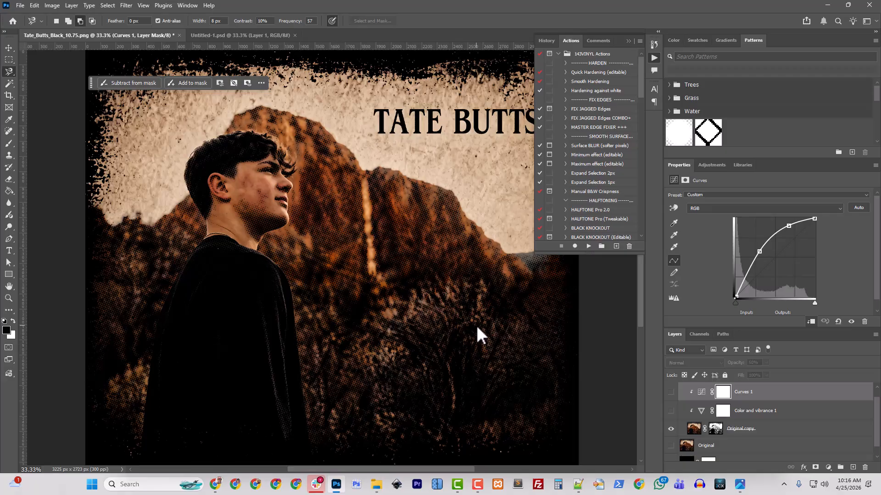
click(20, 5)
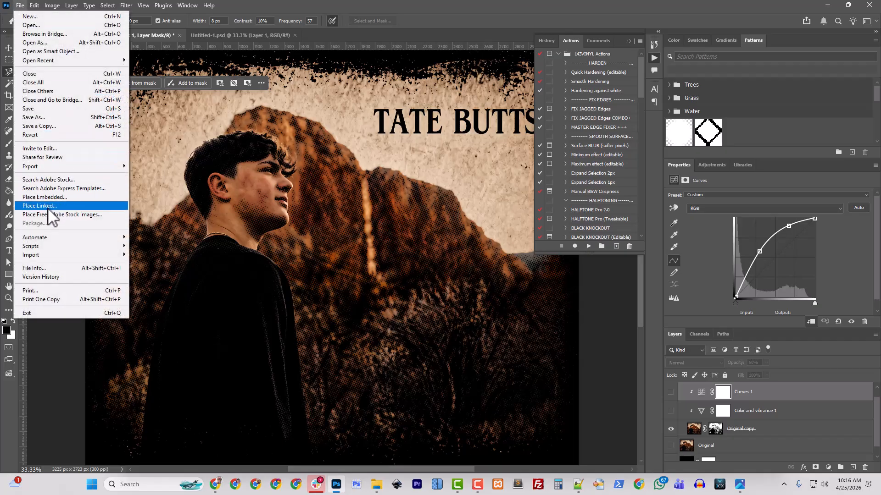
click(41, 135)
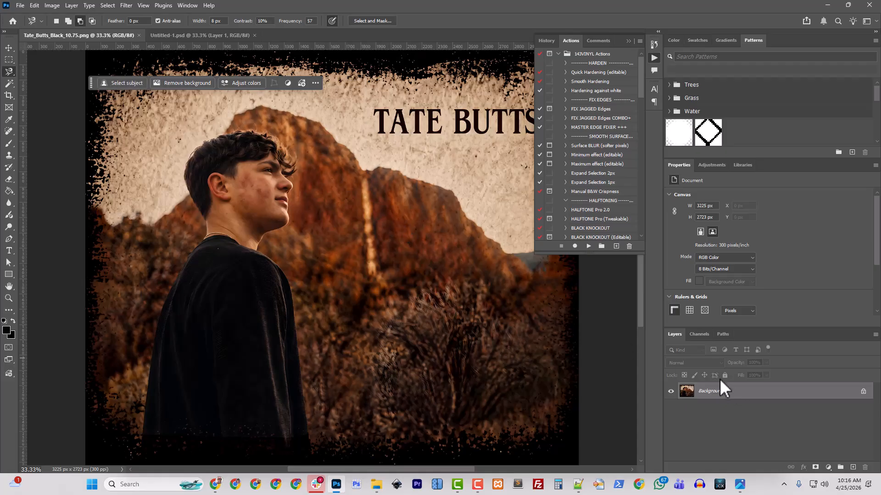
Rerun BLK-KO Tweakable with Levels white input at 59, accepting Flatten, Bitmap and Halftone Screen
click(590, 247)
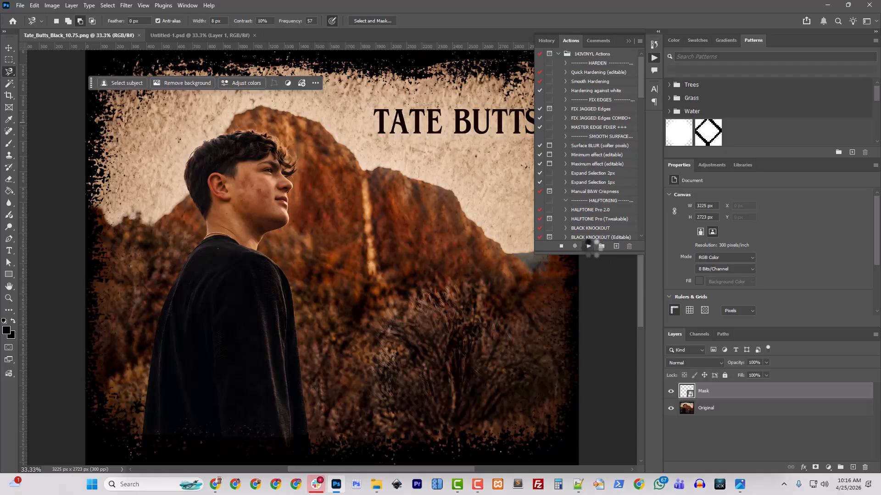
click(461, 222)
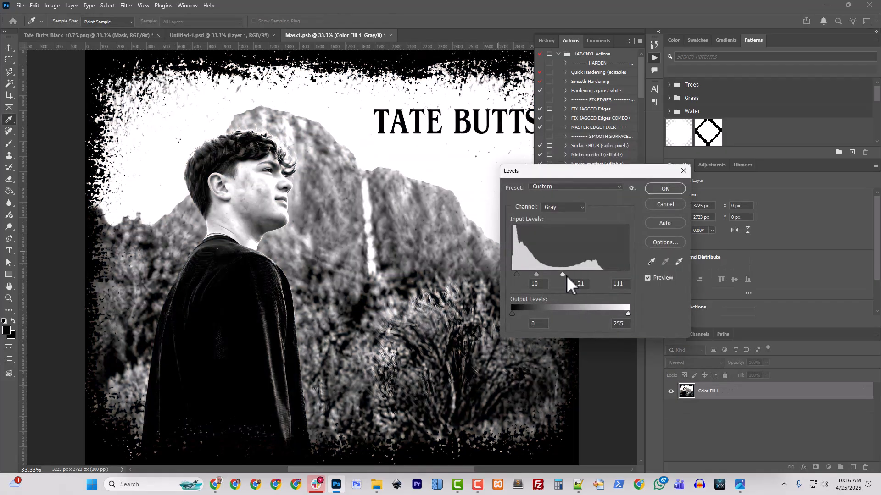
drag(562, 275, 514, 274)
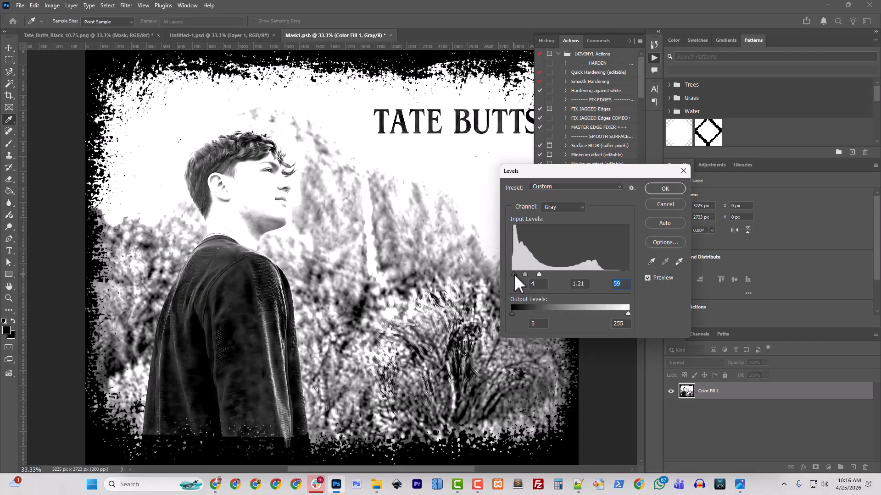
click(676, 188)
click(397, 179)
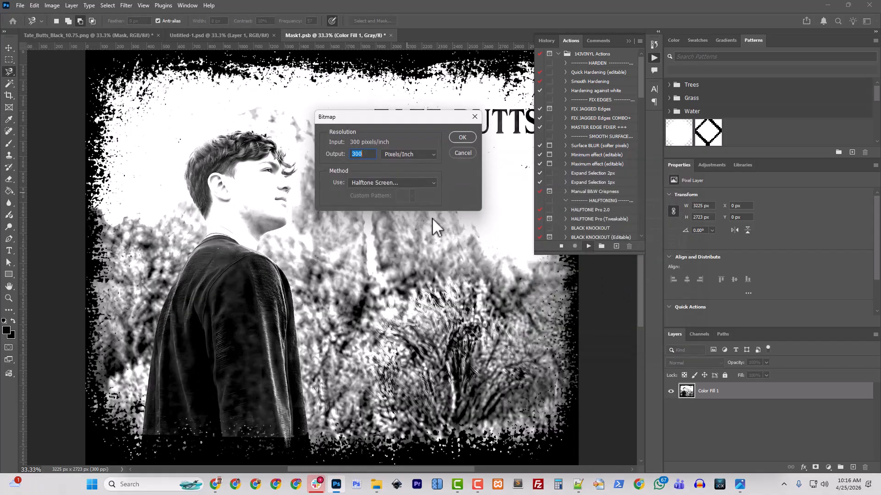
click(464, 132)
click(506, 141)
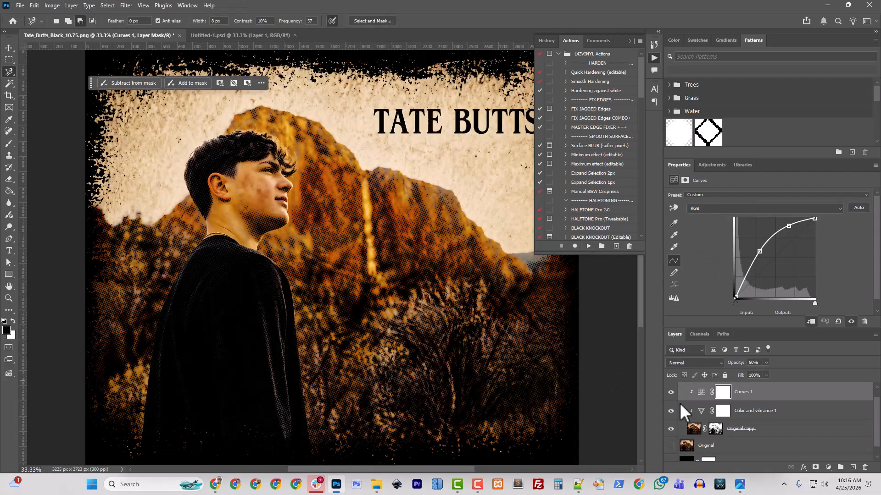
click(671, 393)
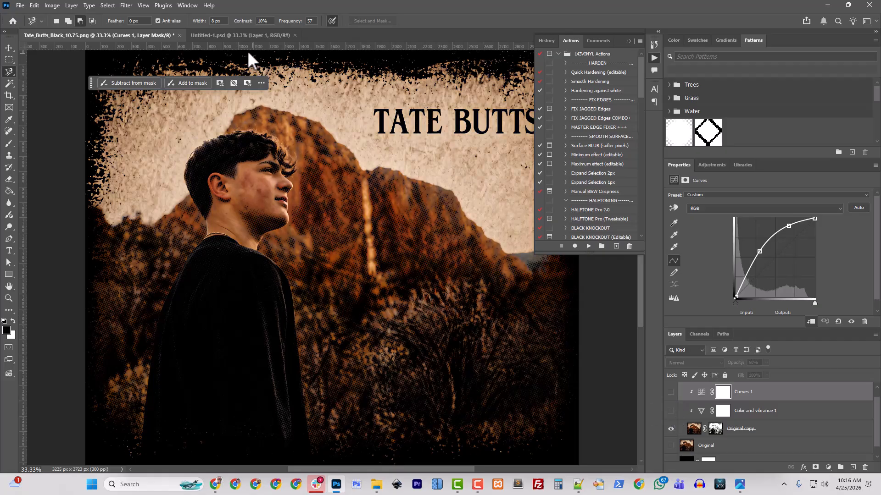
click(235, 35)
right_click(708, 395)
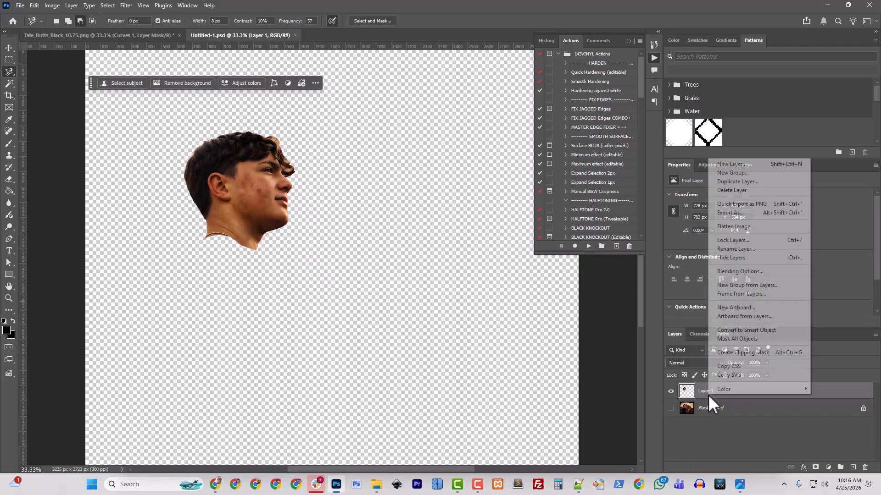
click(734, 181)
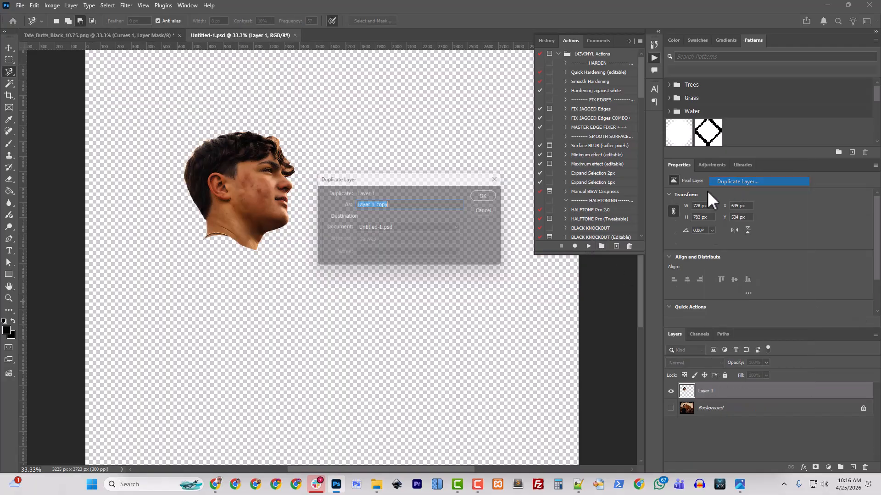
click(398, 229)
click(390, 238)
click(491, 195)
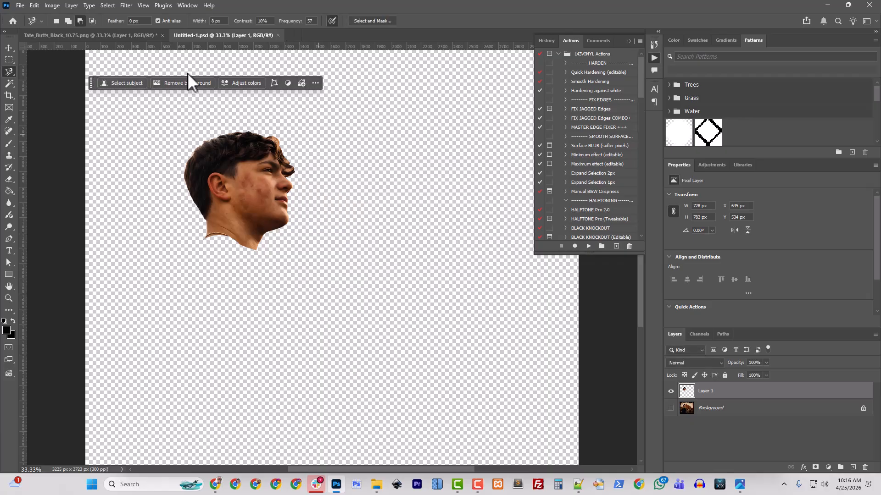
click(115, 35)
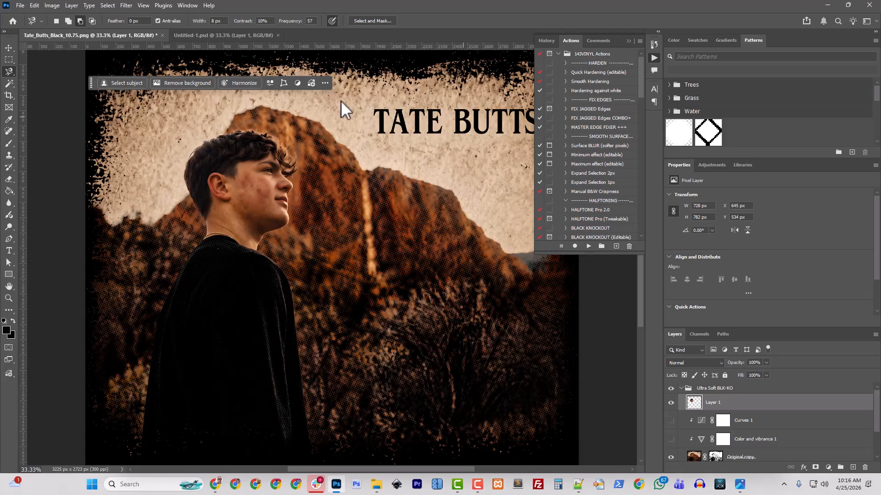
scroll(667, 447, down, 2)
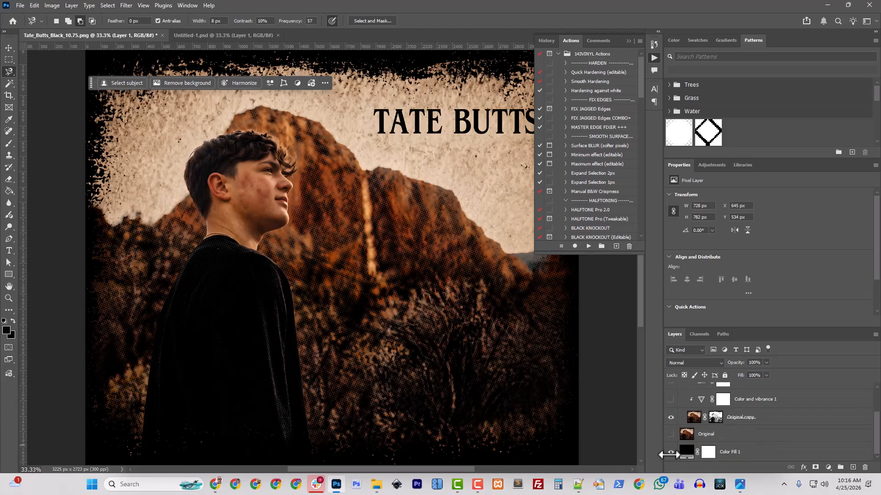
Hide the black Color Fill 1 layer and trim transparent pixels from the canvas edges
click(670, 451)
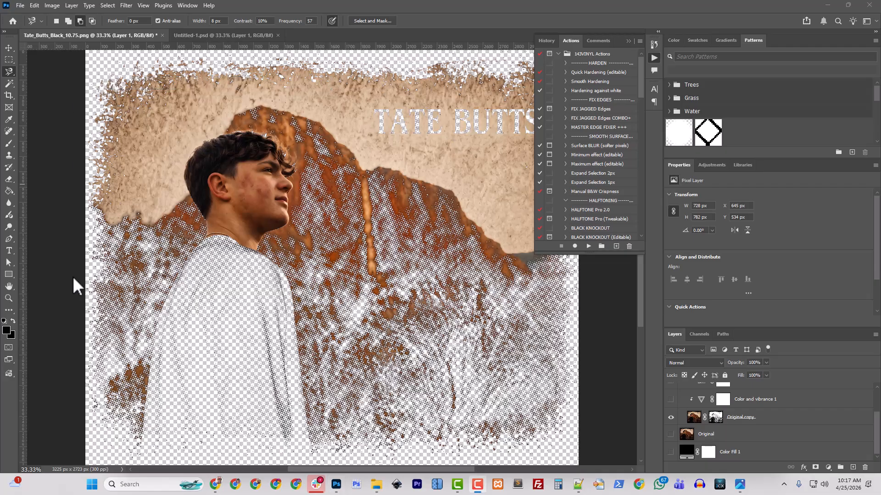
scroll(315, 287, up, 3)
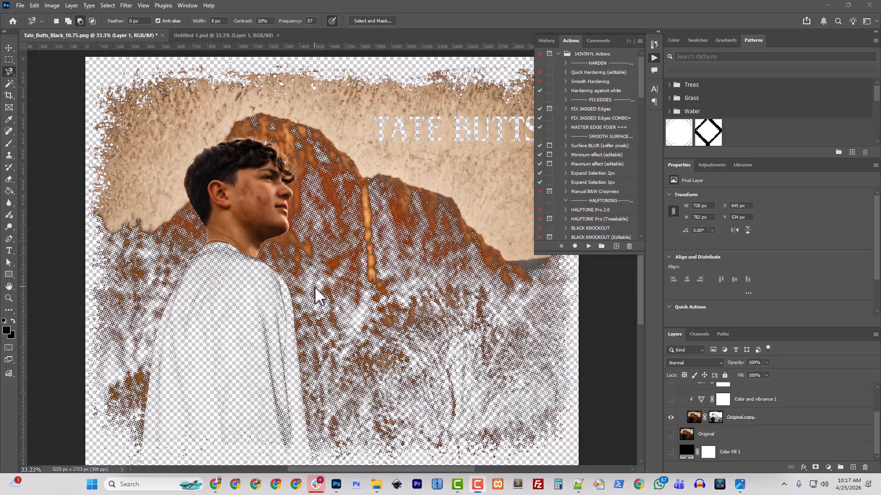
click(53, 6)
click(73, 119)
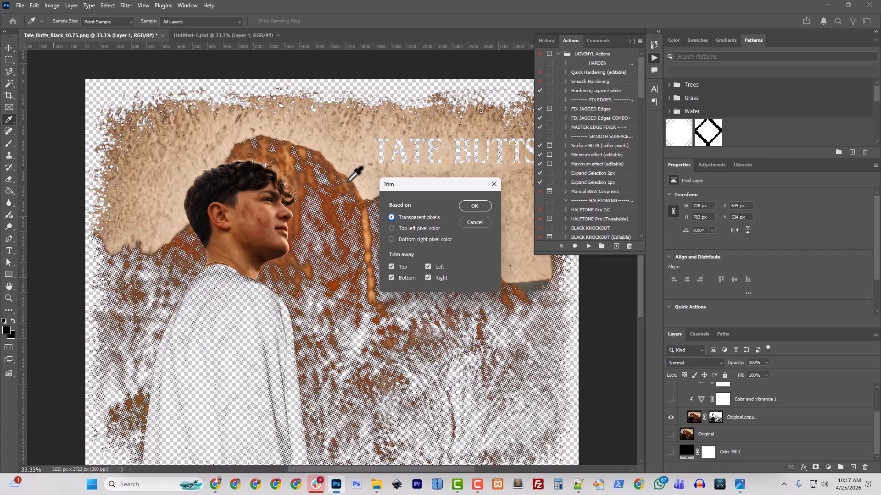
click(472, 207)
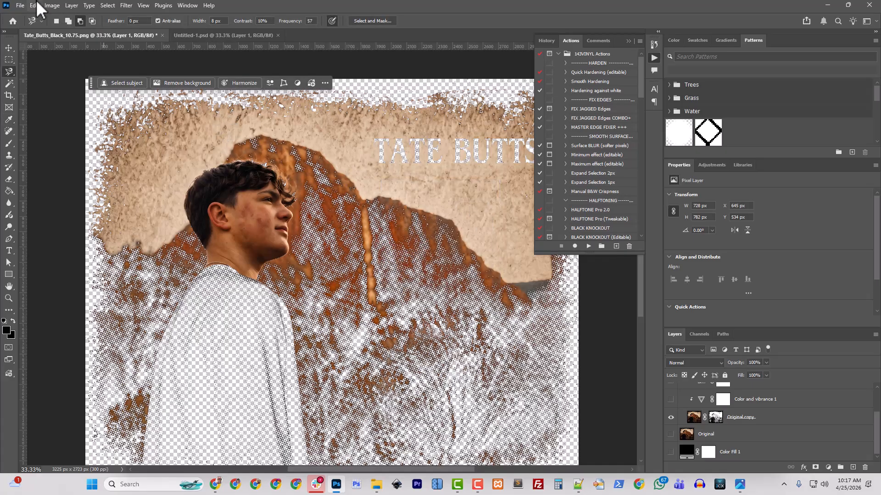
click(20, 6)
mouse_move(74, 167)
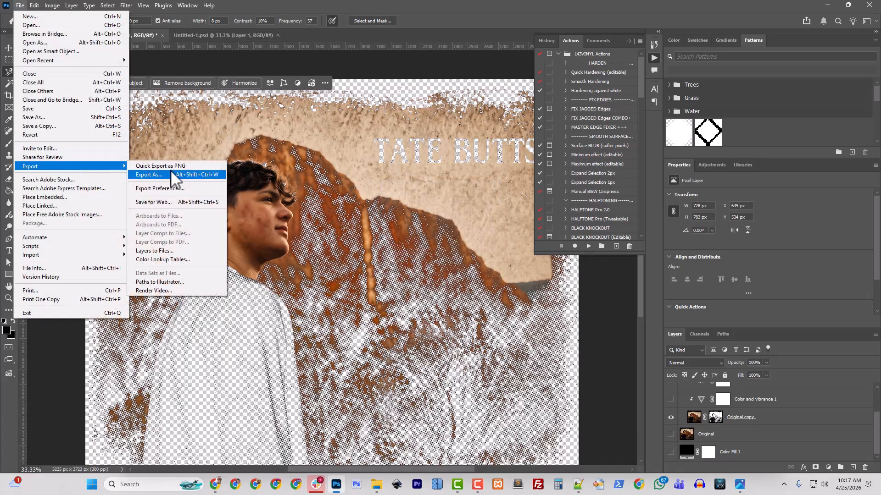
click(173, 167)
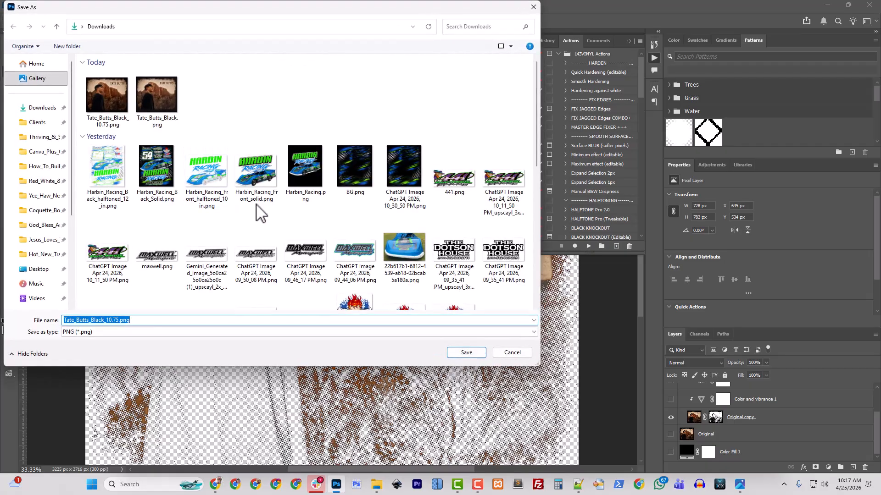
click(119, 320)
text(_in_halftoned)
click(465, 352)
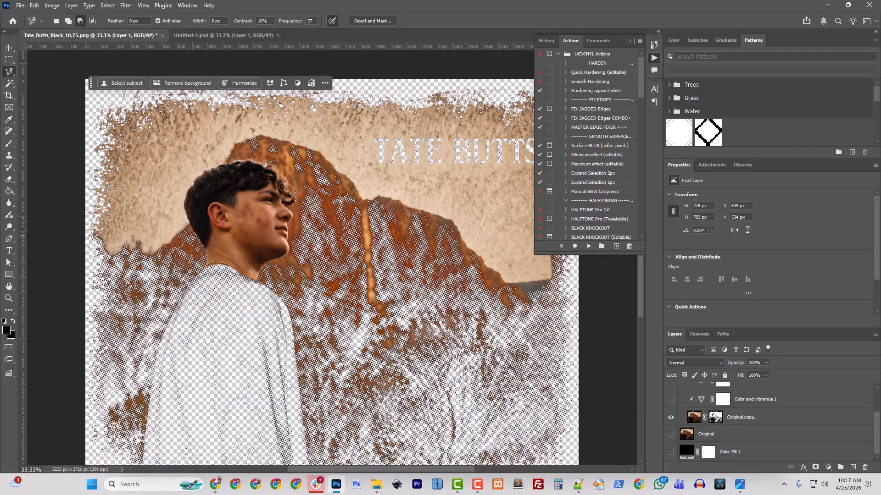
key(alt+Tab)
click(375, 485)
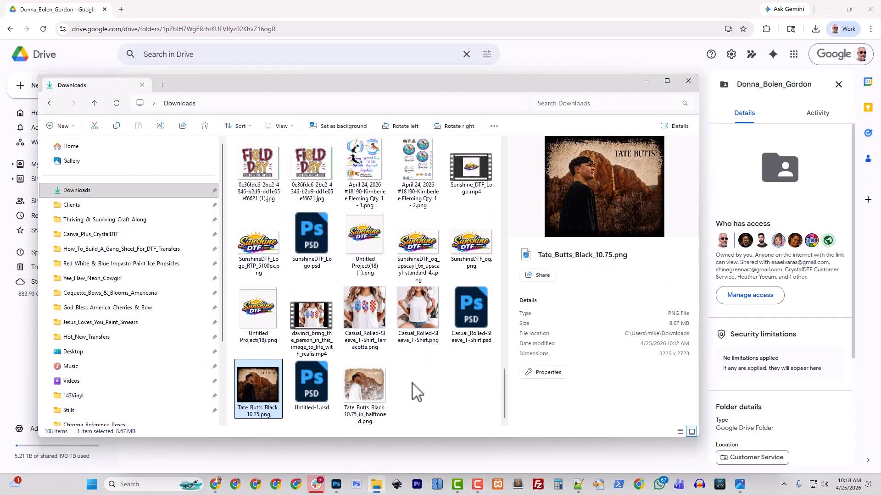
drag(409, 94, 348, 4)
drag(137, 102, 6, 100)
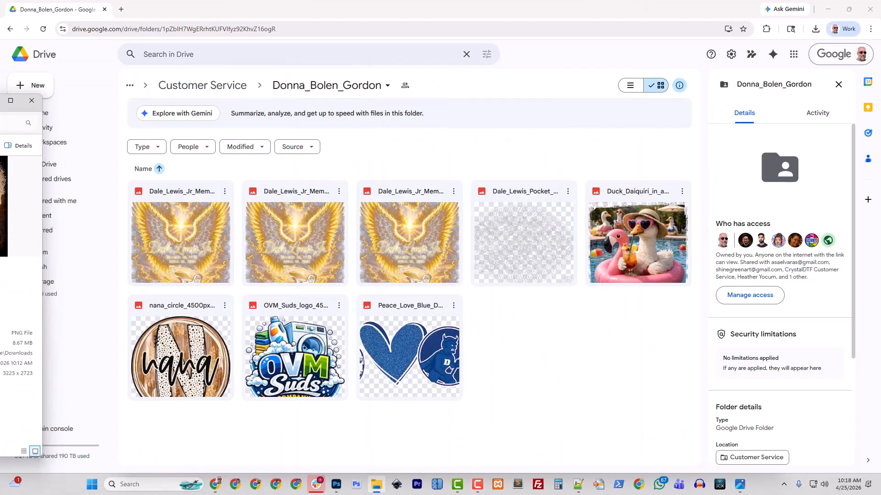
drag(5, 206, 542, 350)
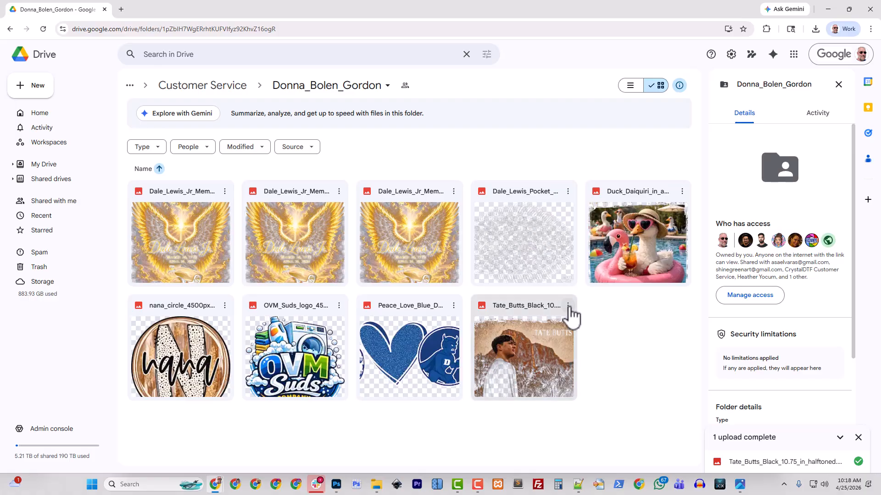
click(568, 307)
mouse_move(599, 255)
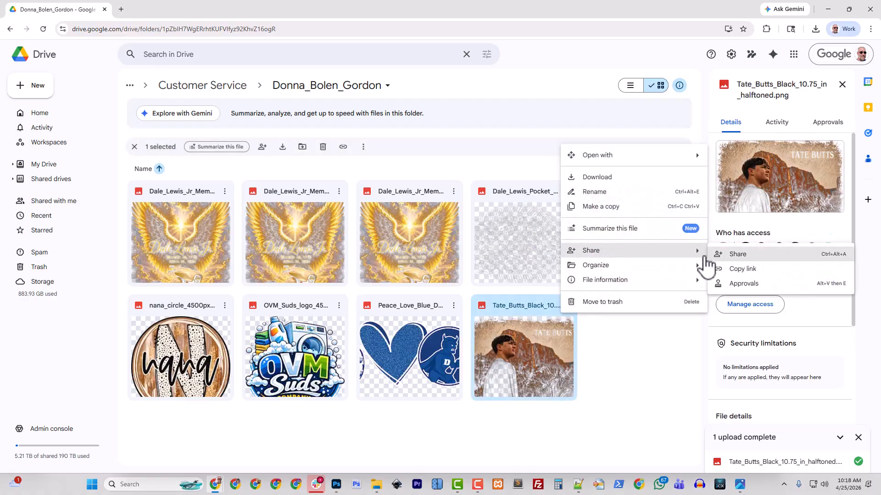
click(748, 270)
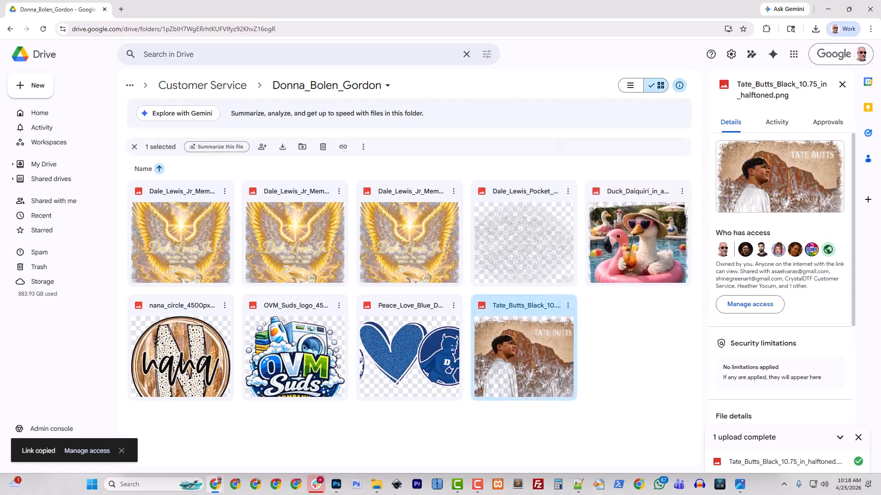
click(121, 10)
text(facebook.com)
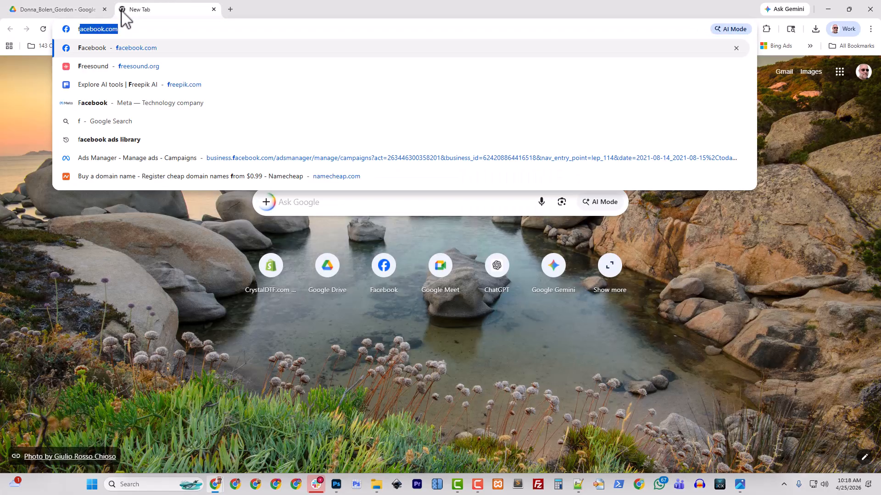
key(Return)
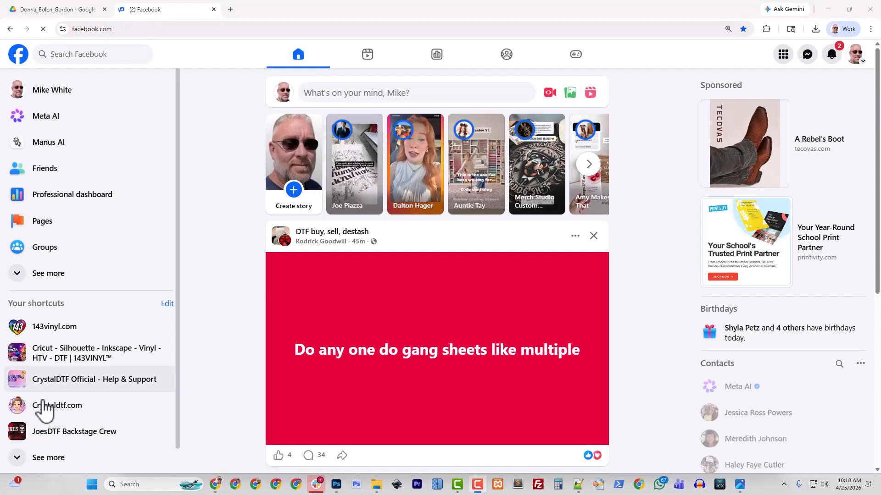
click(59, 382)
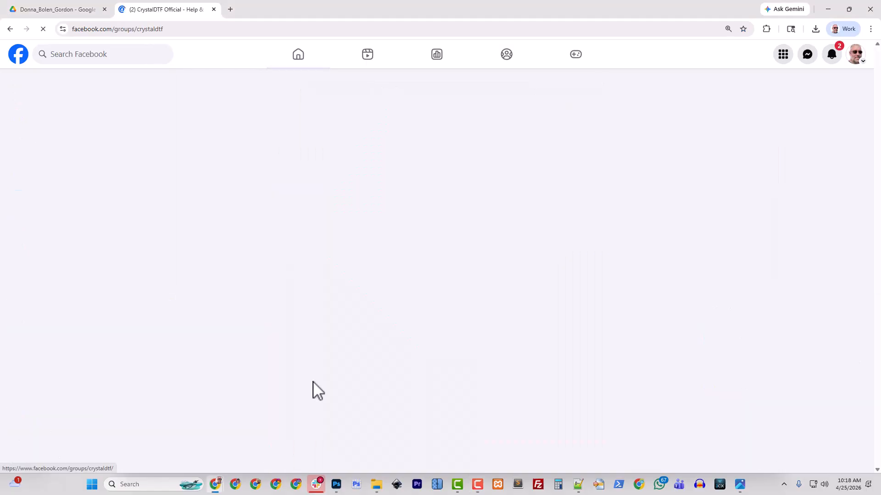
scroll(416, 356, down, 15)
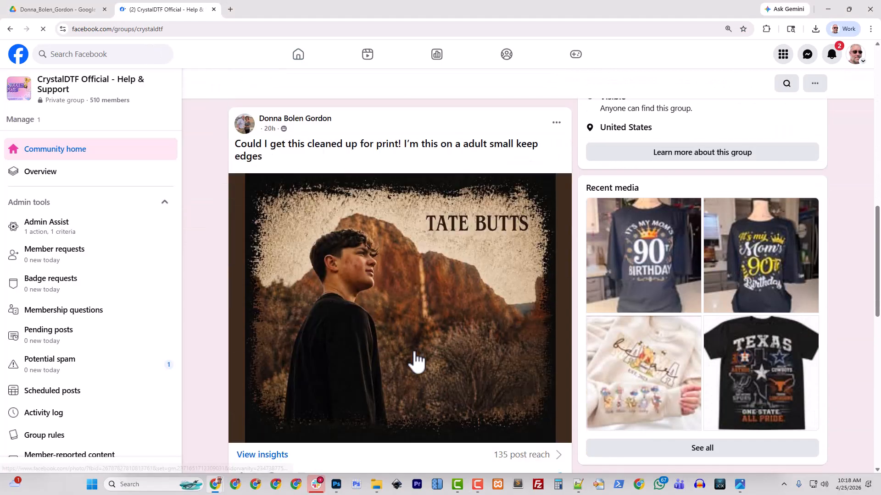
scroll(337, 358, down, 2)
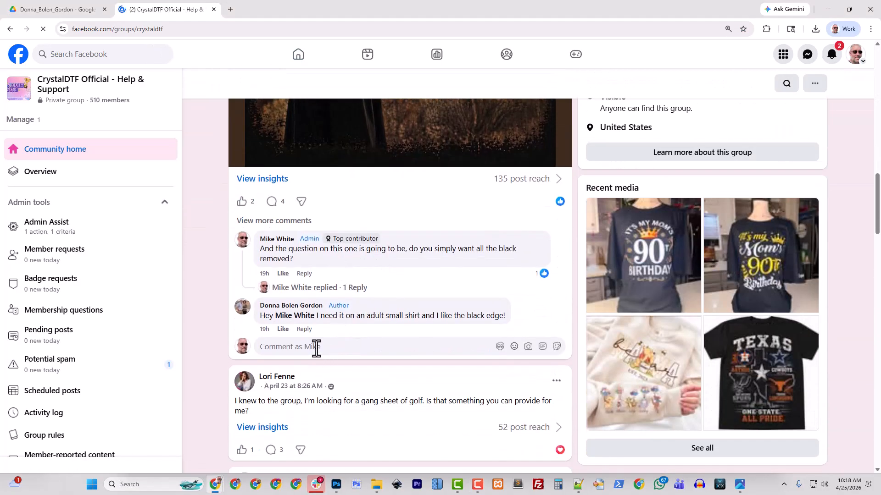
click(317, 347)
Write 'Here is the link to the halftoned image' with the pasted Drive link
text(Her)
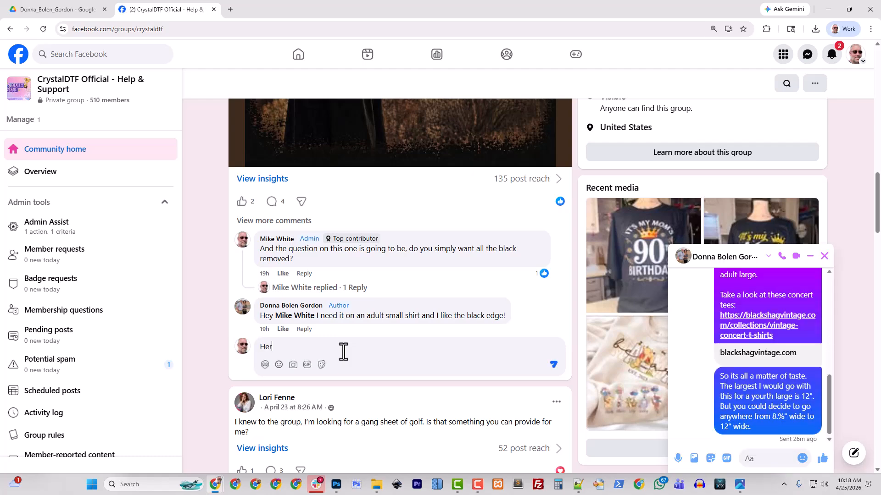
text(e is the link to the ha)
text(tonred imag)
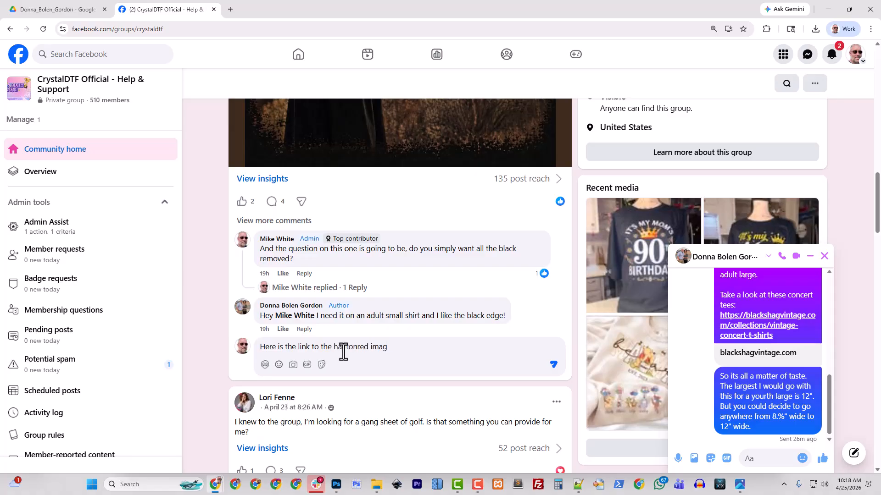
text(e)
key(BackSpace)
key(shift+Return)
key(shift+Return)
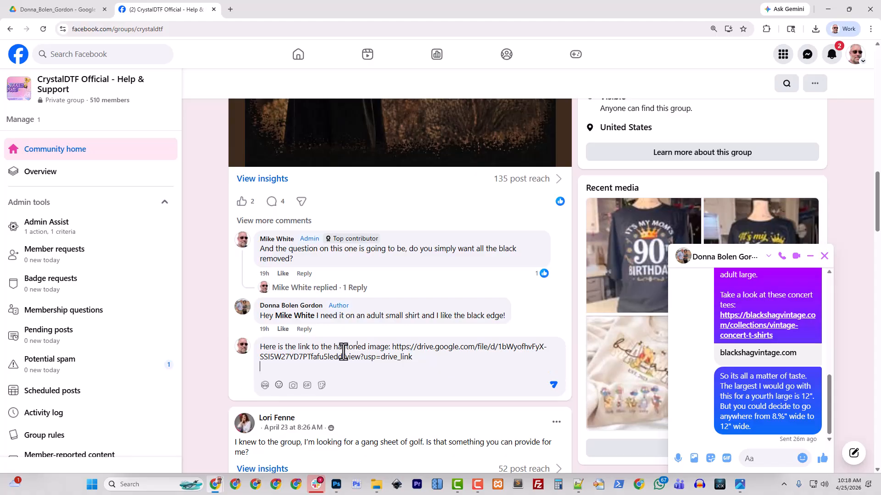
click(292, 396)
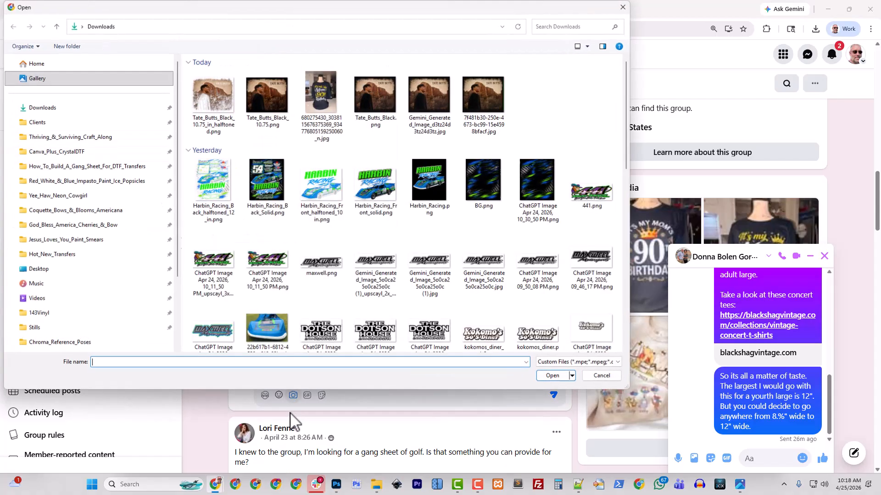
click(225, 121)
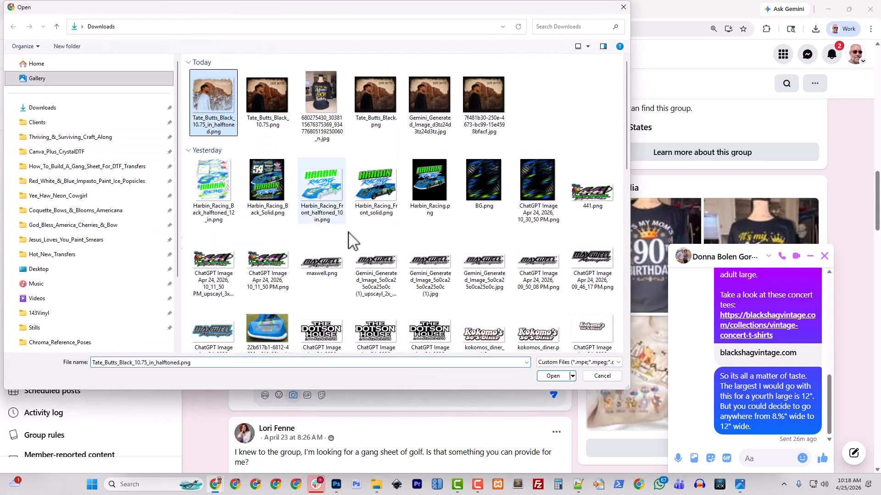
click(555, 377)
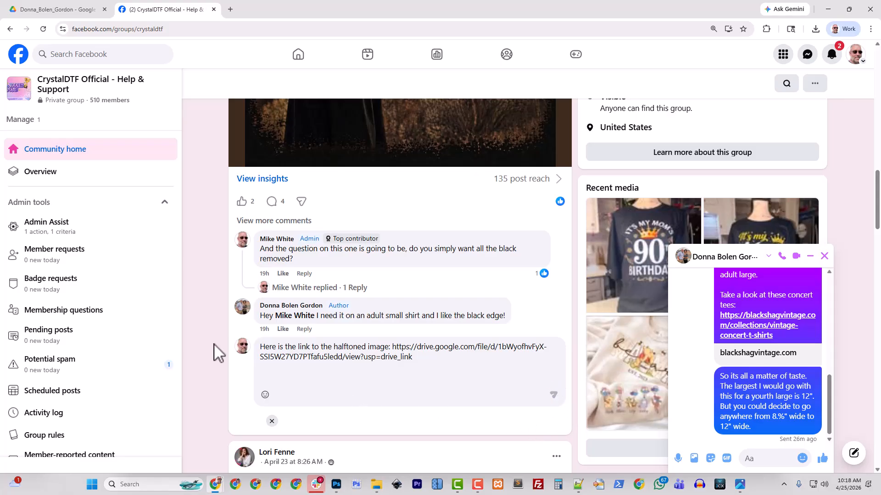
scroll(316, 367, down, 4)
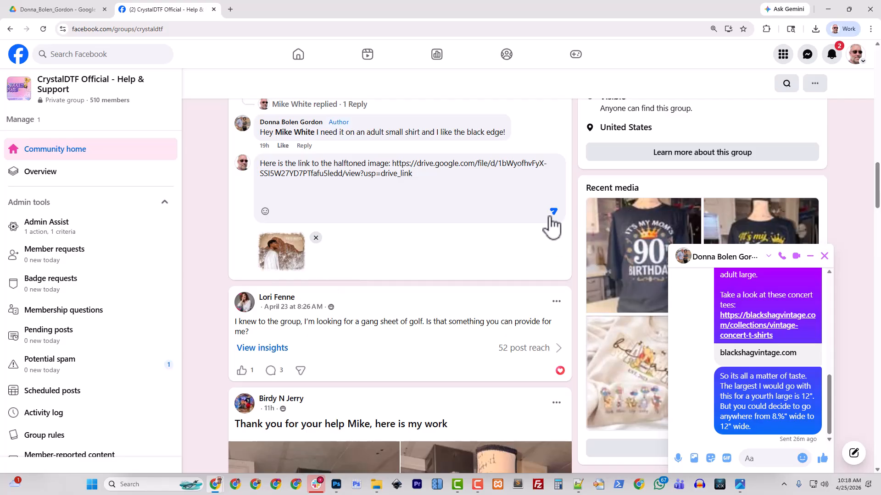
click(552, 212)
Preview the attached halftoned image full size, then follow the comment's Drive link
scroll(357, 298, up, 4)
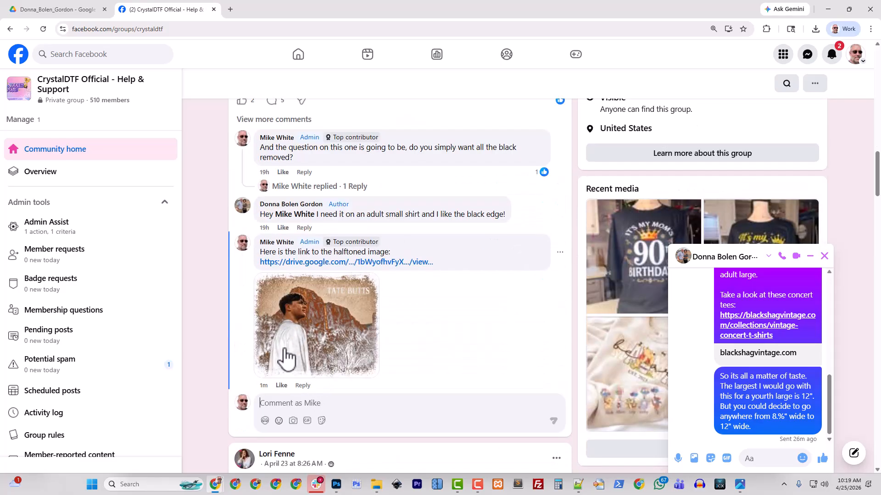
click(308, 329)
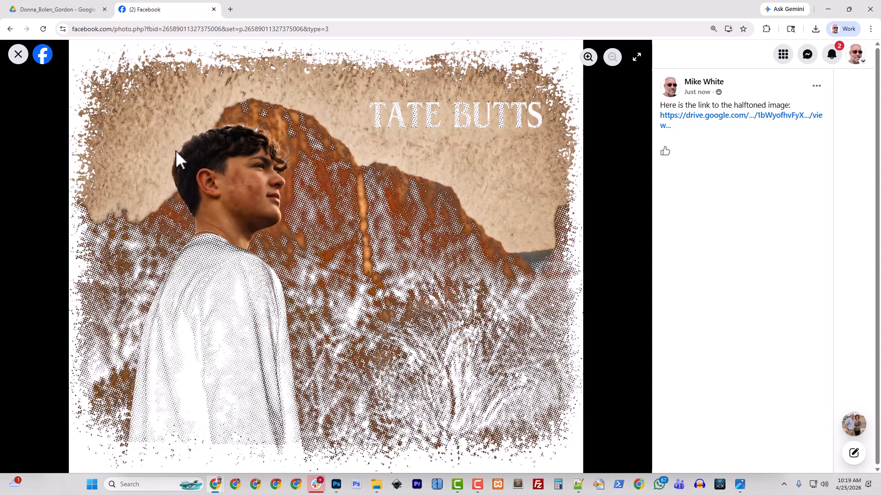
click(18, 54)
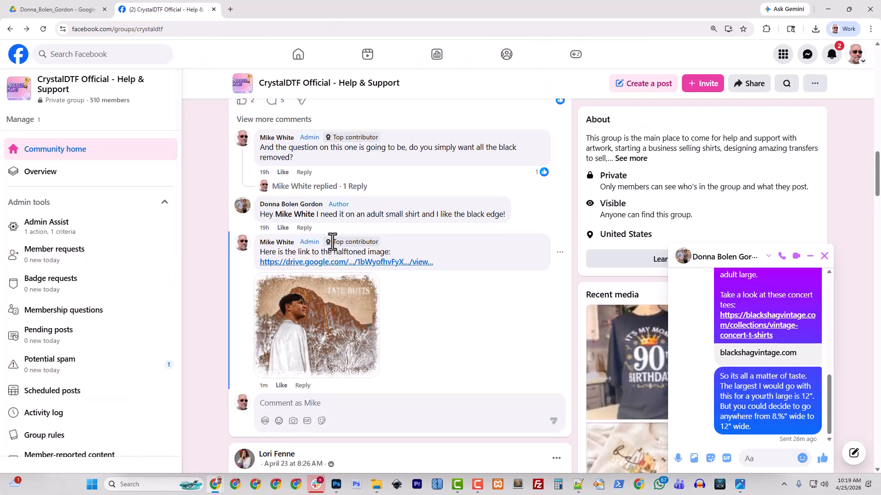
click(337, 259)
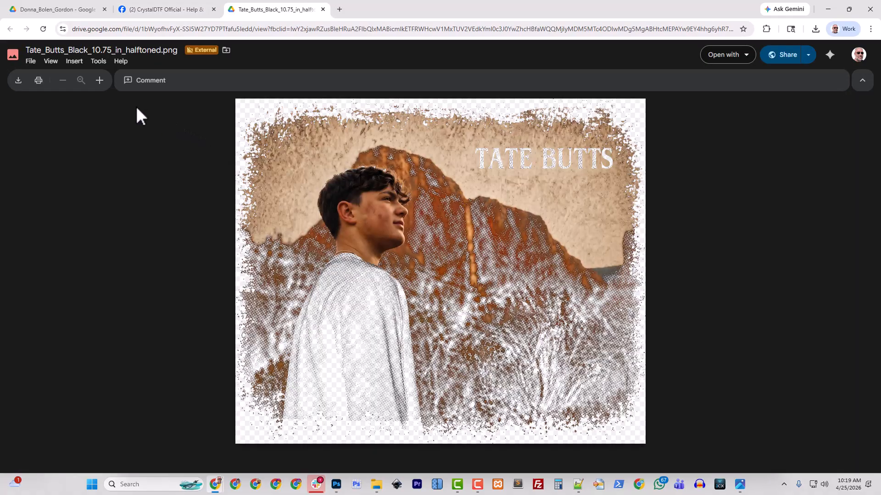
click(29, 62)
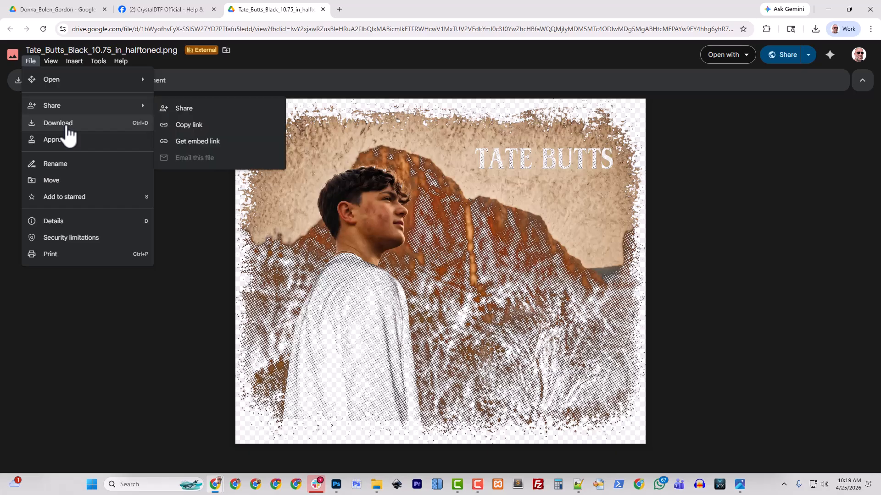
click(68, 133)
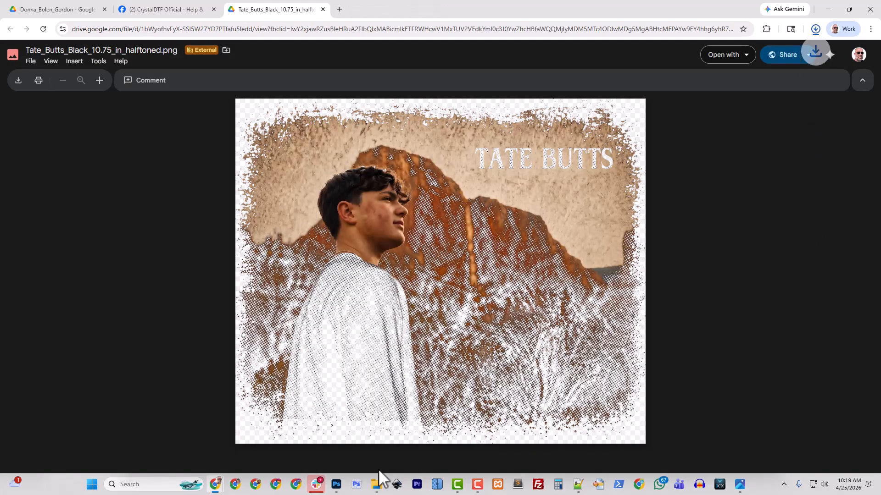
click(378, 485)
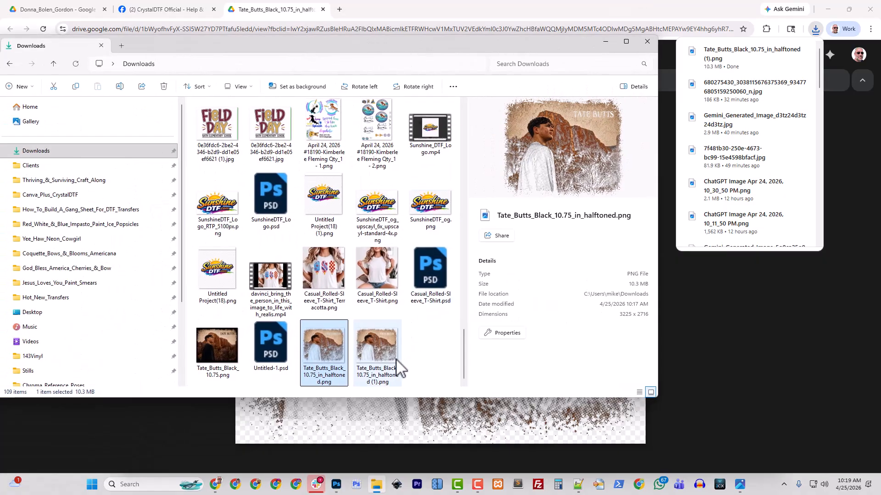
click(363, 368)
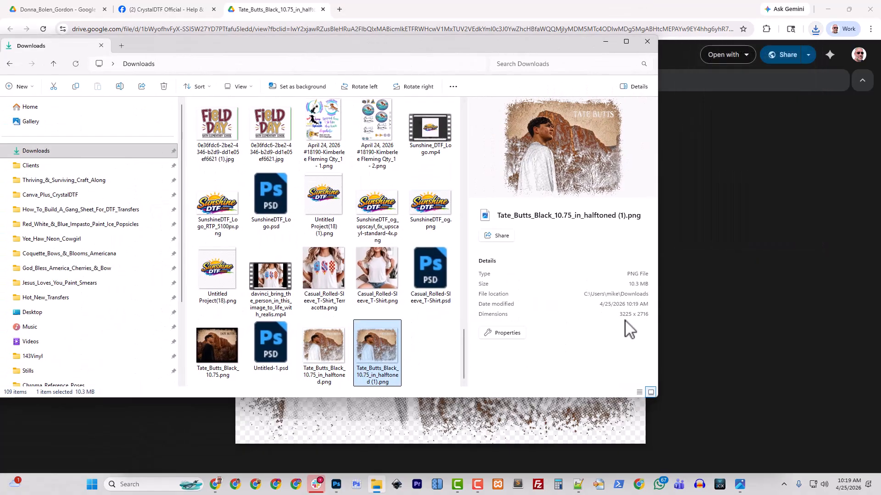